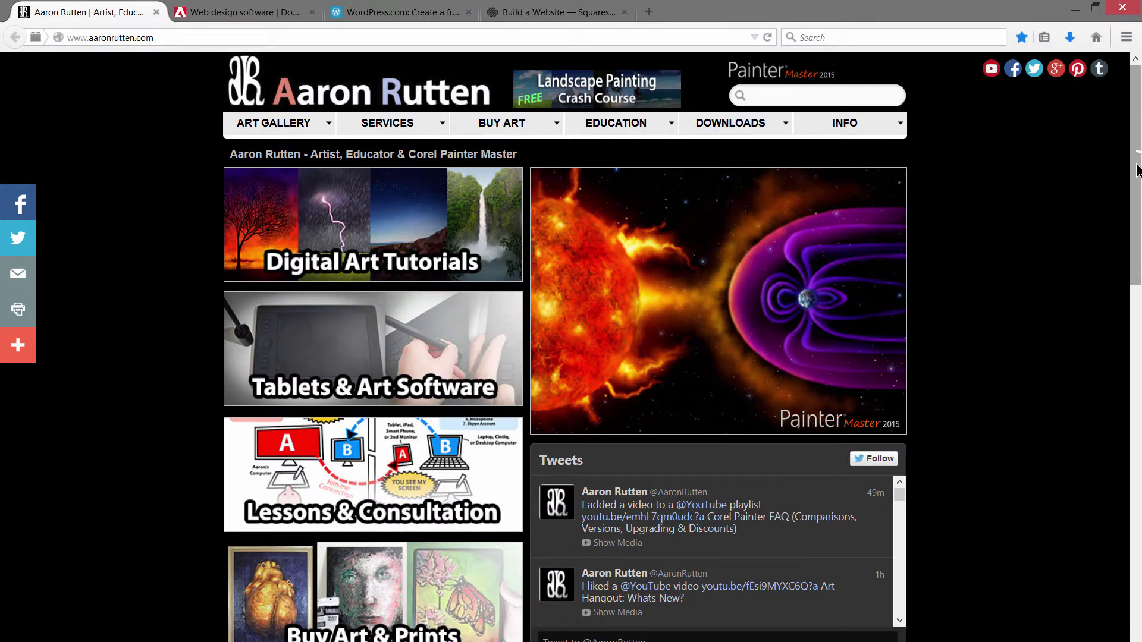
- Scroll the aaronrutten.com home page and open the 2014 Artwork gallery from ART GALLERY
{"action": "scroll", "coordinate": [1138, 177], "scroll_direction": "down", "scroll_amount": 2}
{"action": "left_click_drag", "start_coordinate": [1137, 177], "coordinate": [1081, 148]}
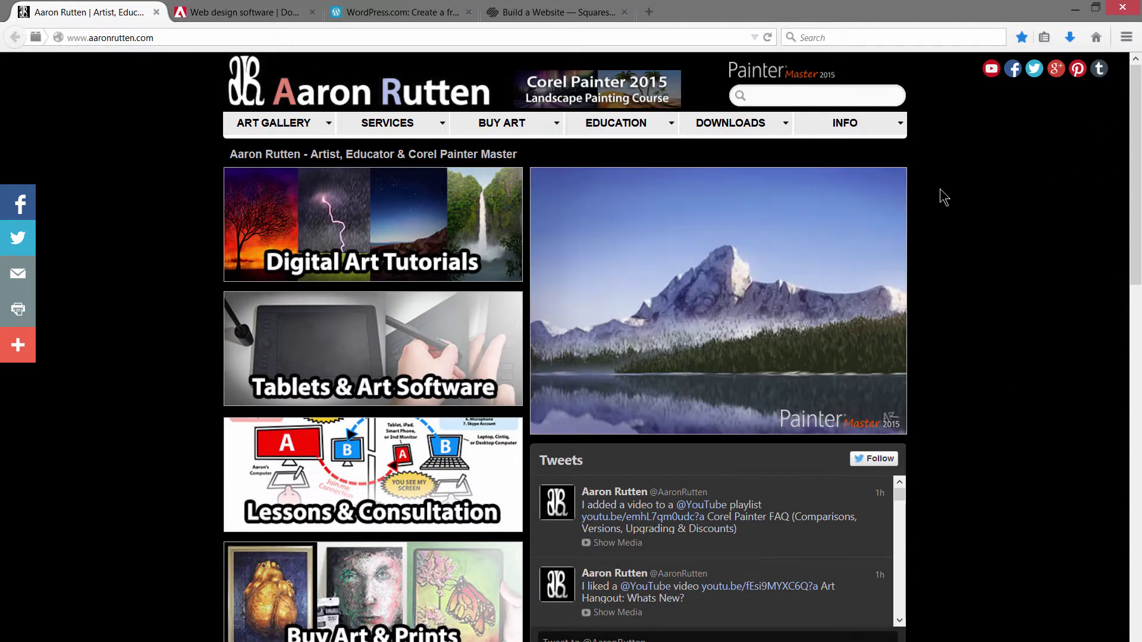
{"action": "mouse_move", "coordinate": [294, 128]}
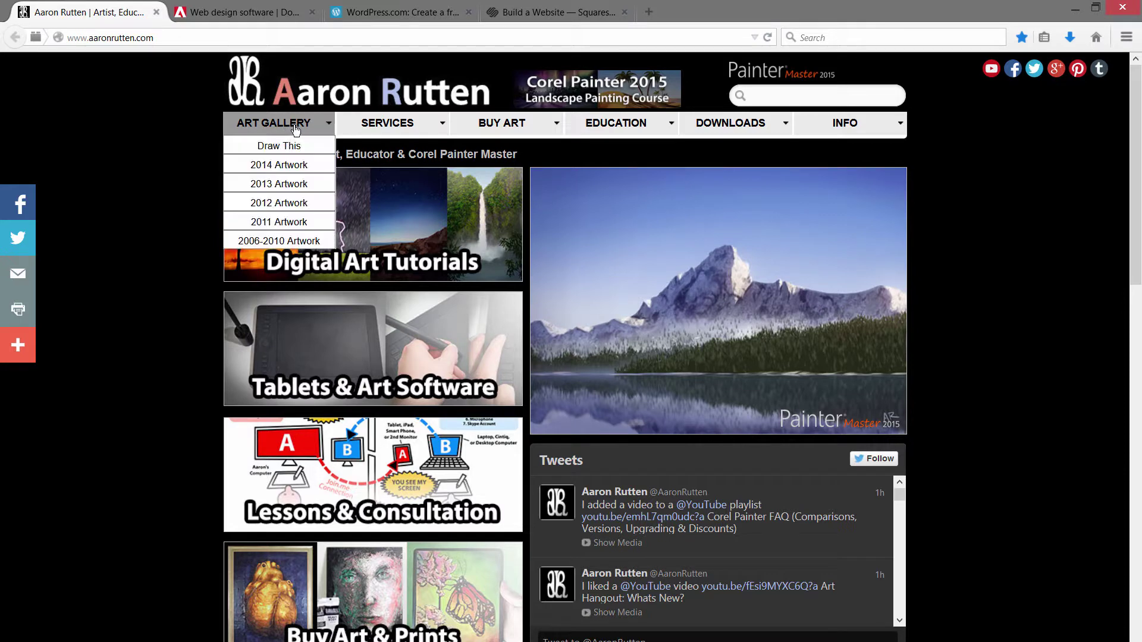
{"action": "left_click", "coordinate": [289, 165]}
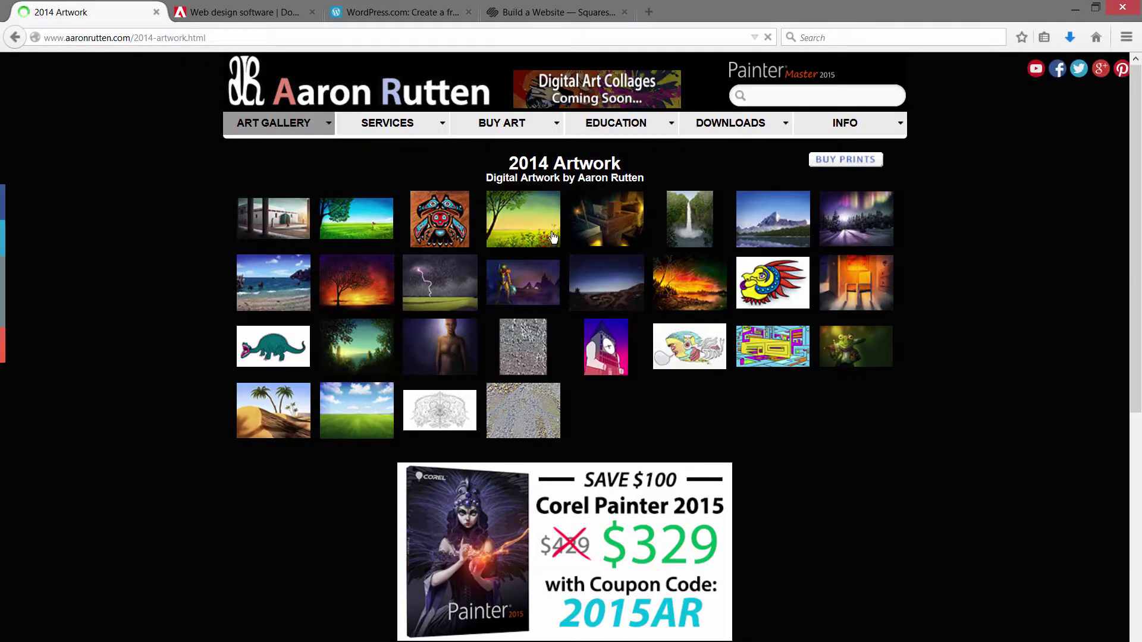
- Go to SERVICES > Digital Art Lessons and follow BOOK A LESSON to the booking form
{"action": "mouse_move", "coordinate": [374, 125]}
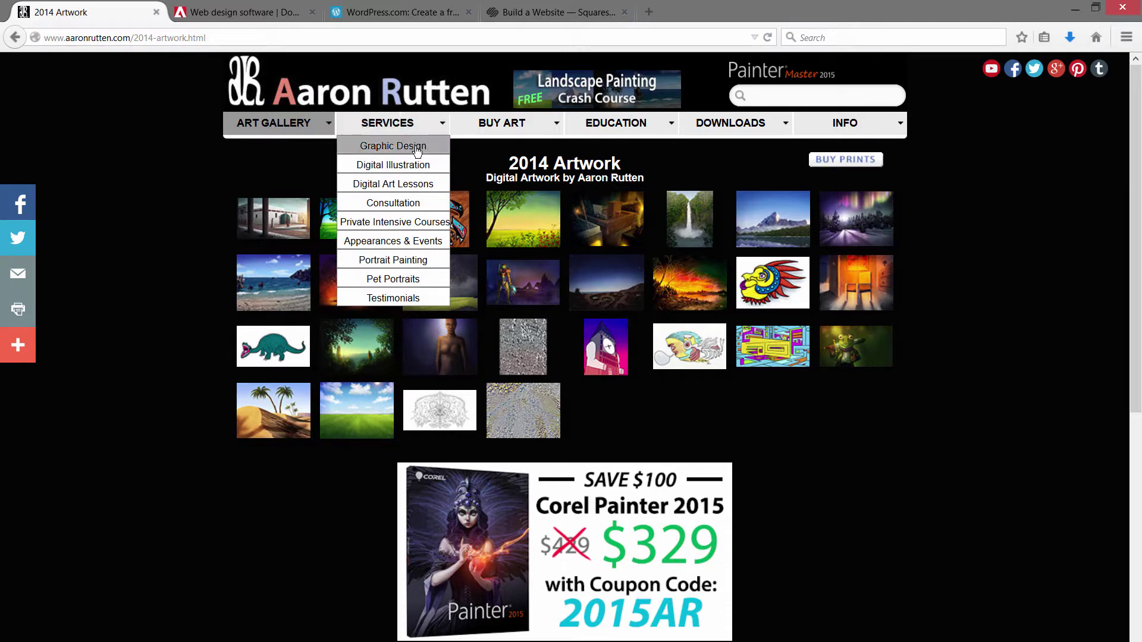
{"action": "left_click", "coordinate": [418, 189]}
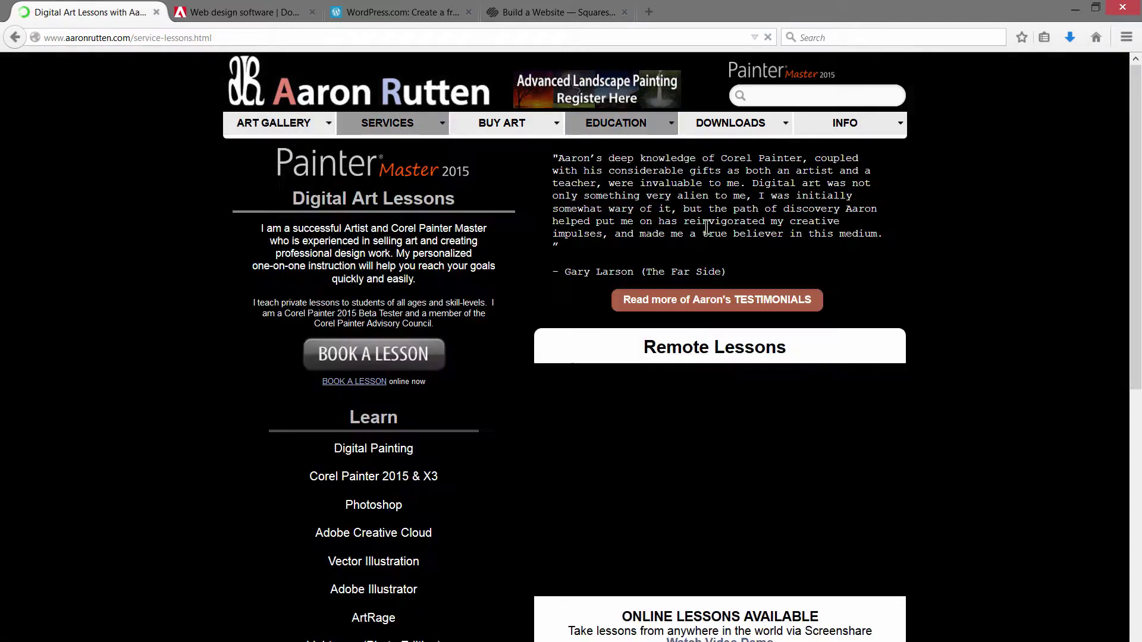
{"action": "left_click", "coordinate": [371, 356]}
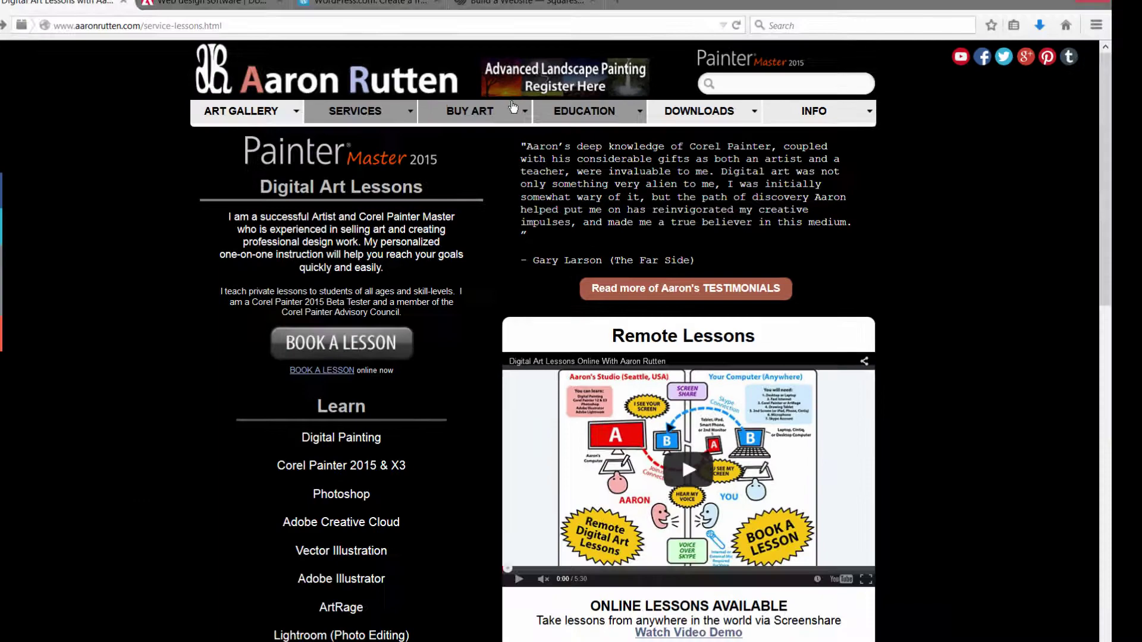
- Visit the art-for-sale page, browse the EDUCATION, DOWNLOADS and INFO menus, then choose INFO > Artist Bio
{"action": "mouse_move", "coordinate": [201, 111]}
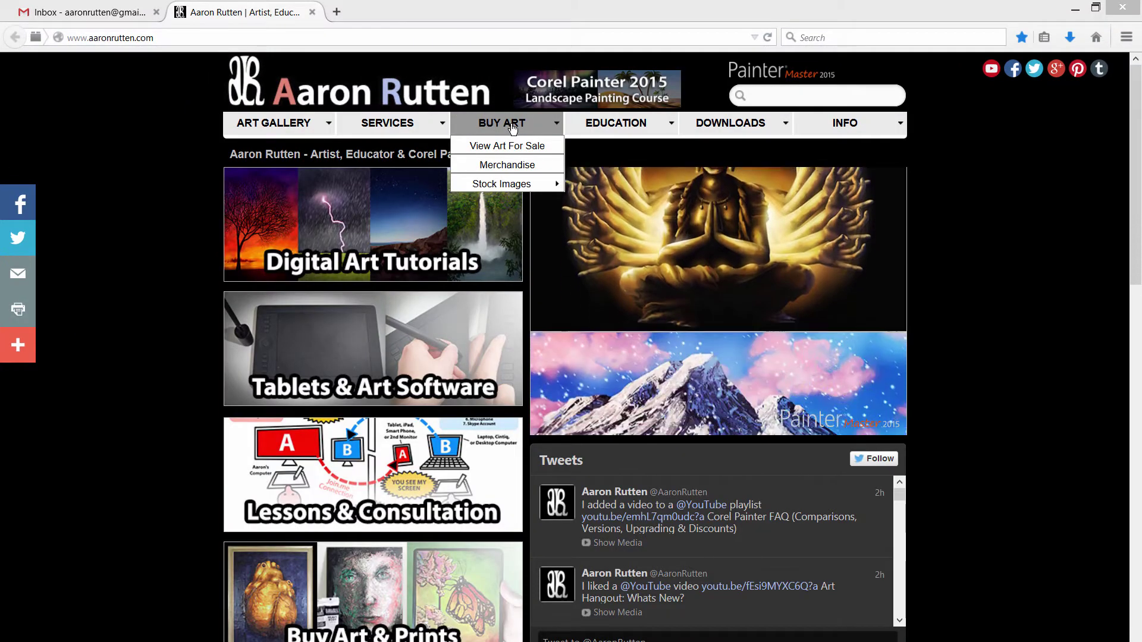
{"action": "left_click", "coordinate": [526, 147]}
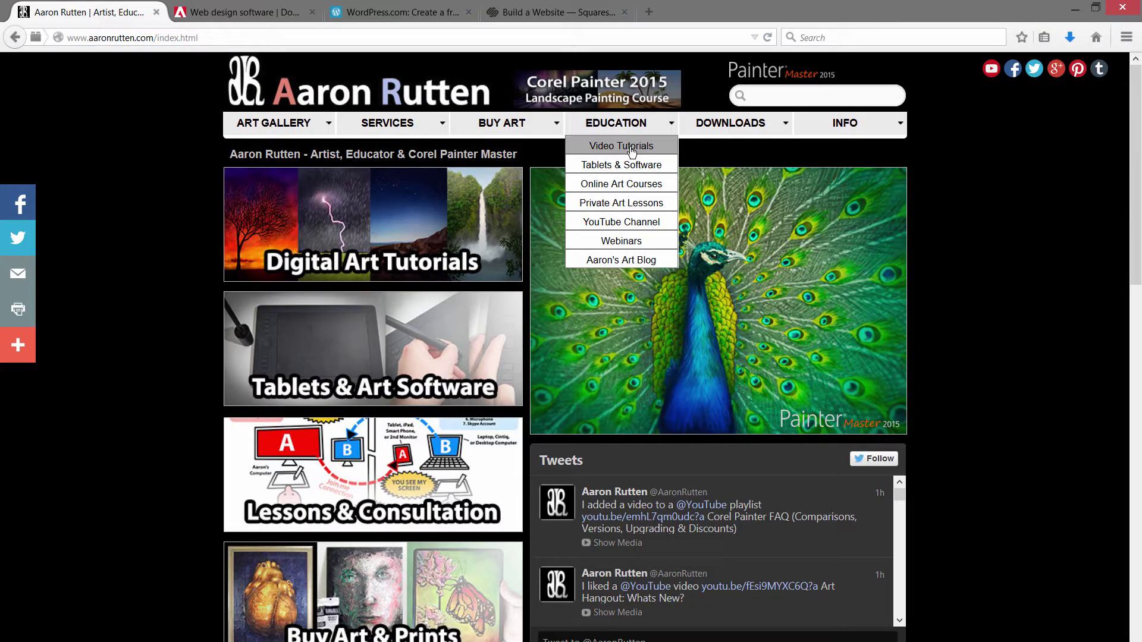
{"action": "mouse_move", "coordinate": [709, 128]}
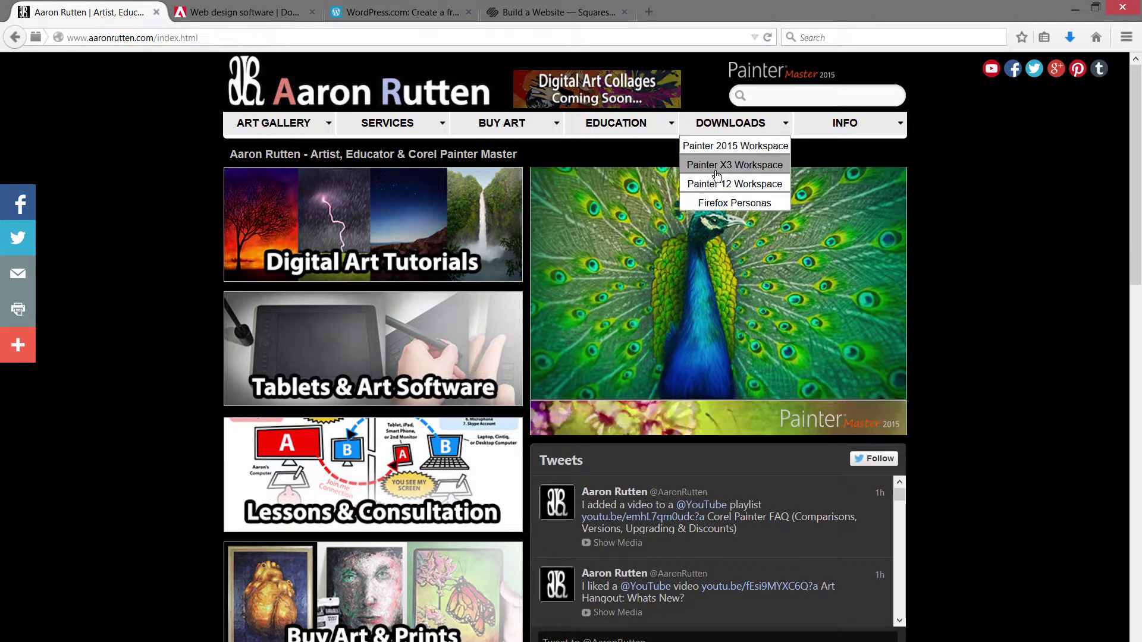
{"action": "mouse_move", "coordinate": [854, 126]}
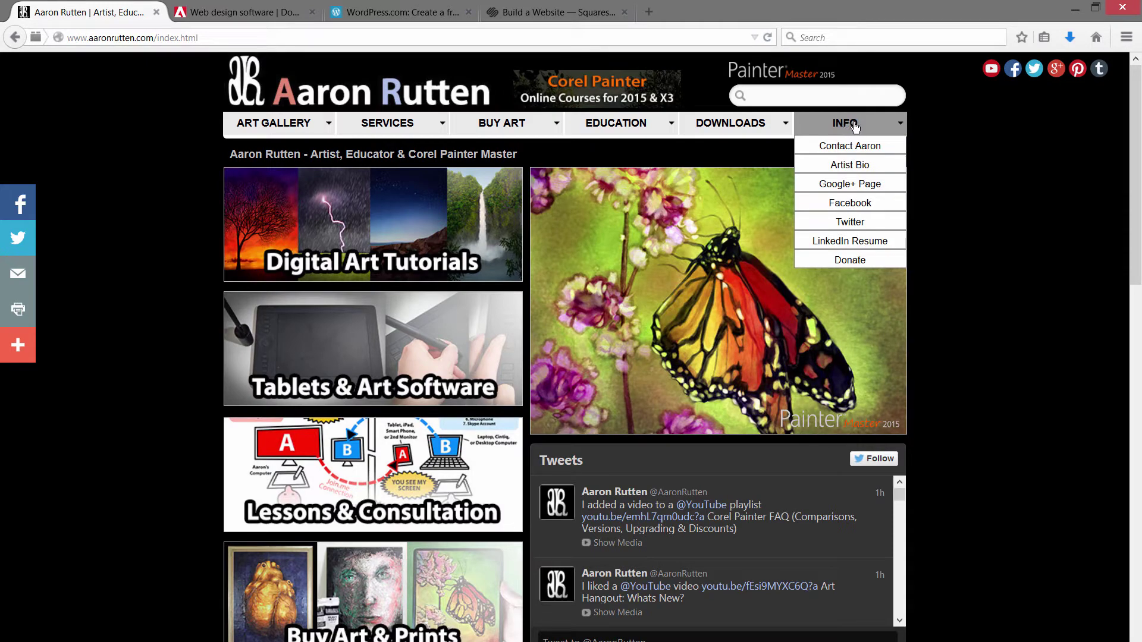
{"action": "left_click", "coordinate": [861, 171]}
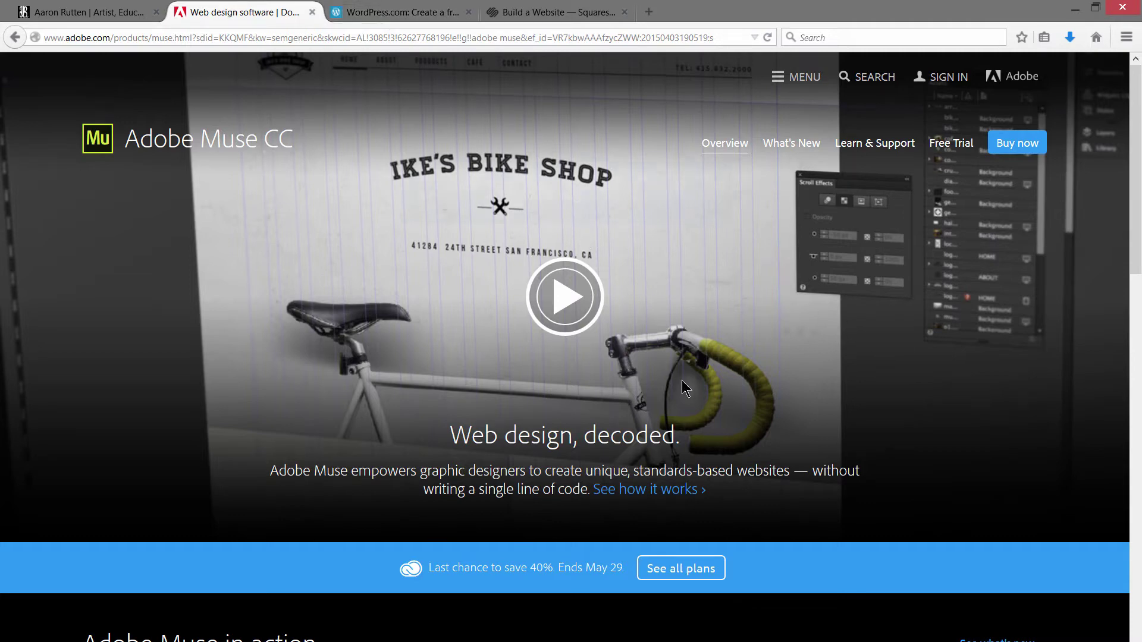
- Switch back to the Aaron Rutten tab after reviewing the Adobe Muse CC page
{"action": "left_click", "coordinate": [121, 14]}
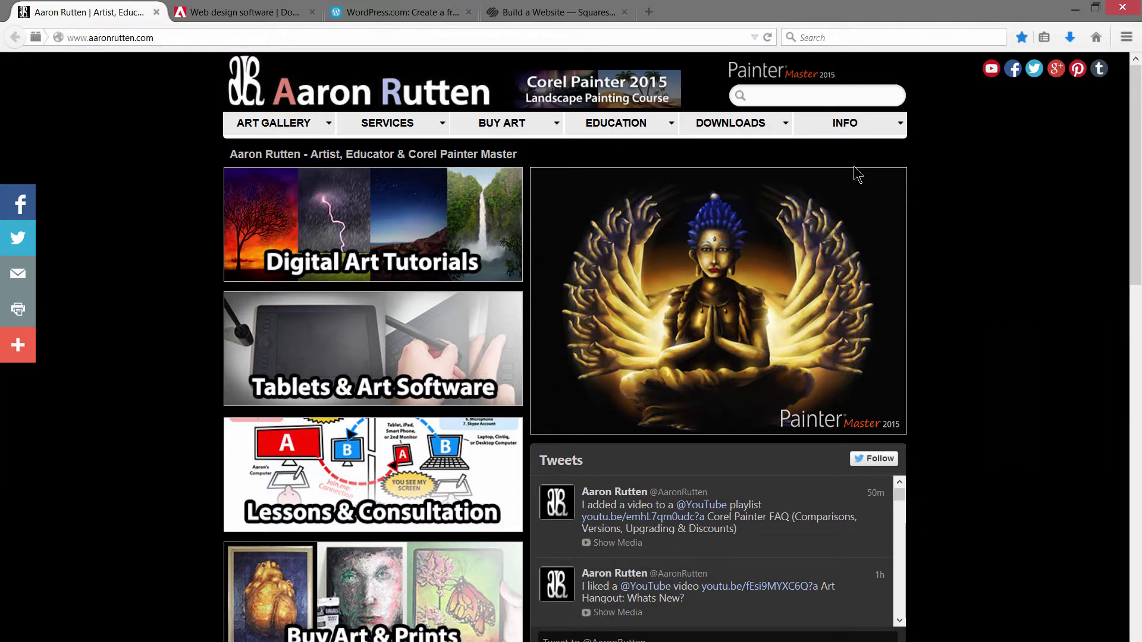
- View the bio page's HTML source in Notepad, put it away, and scroll the home page
{"action": "key", "text": "alt+Tab"}
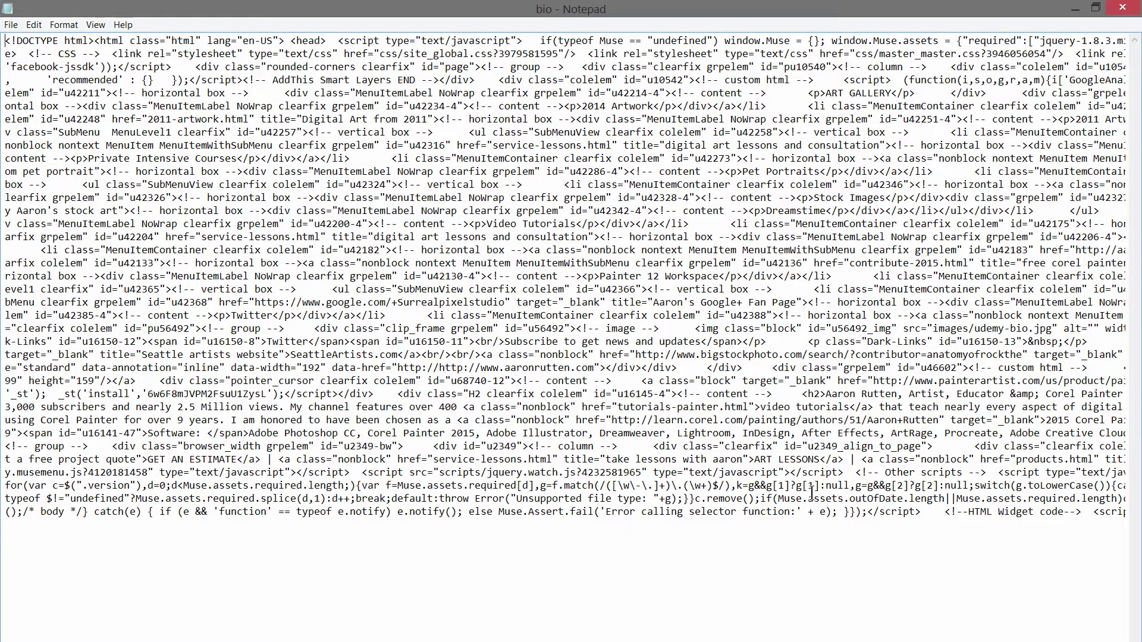
{"action": "left_click", "coordinate": [1077, 9]}
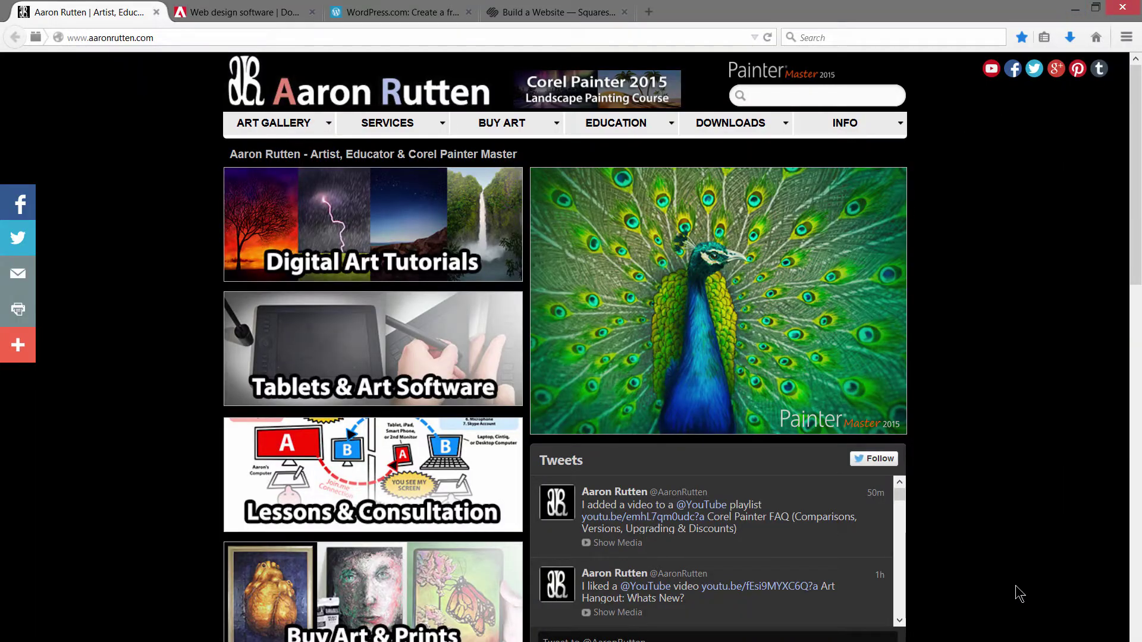
{"action": "scroll", "coordinate": [1138, 96], "scroll_direction": "down", "scroll_amount": 1}
{"action": "left_click_drag", "start_coordinate": [1138, 95], "coordinate": [1124, 67]}
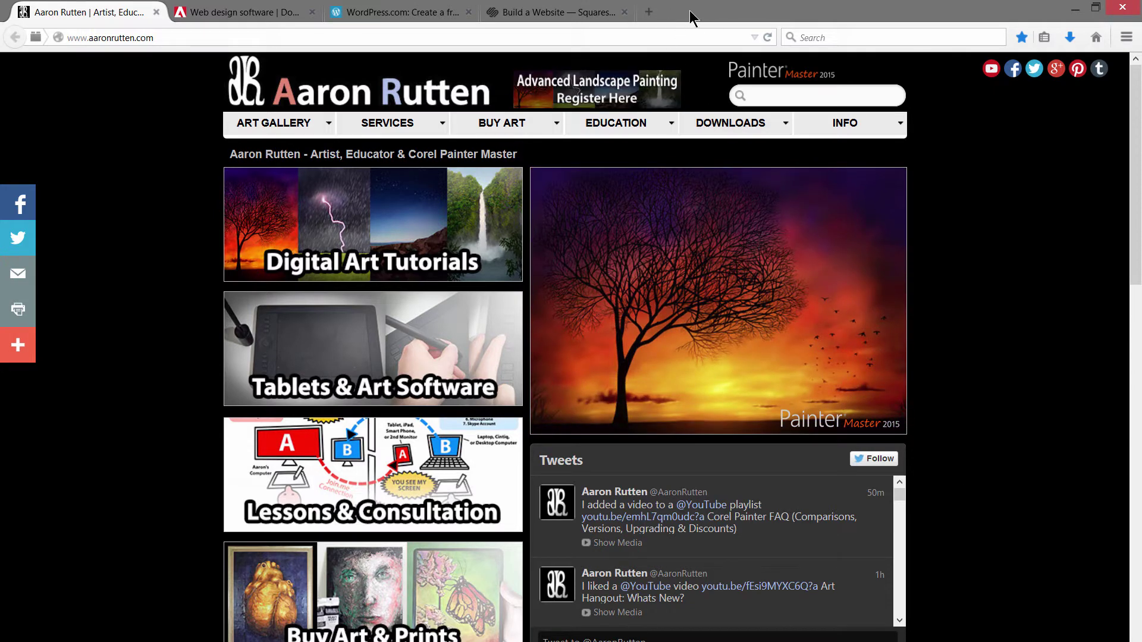
- Look over the WordPress.com page, then move to the Squarespace page
{"action": "left_click", "coordinate": [388, 10]}
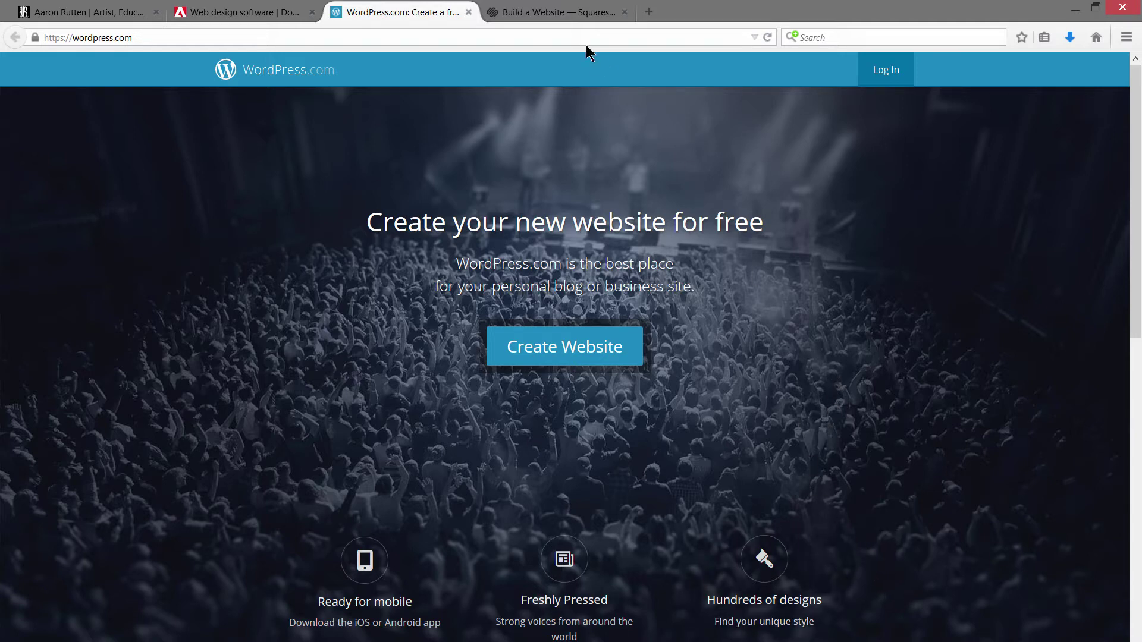
{"action": "left_click", "coordinate": [542, 14]}
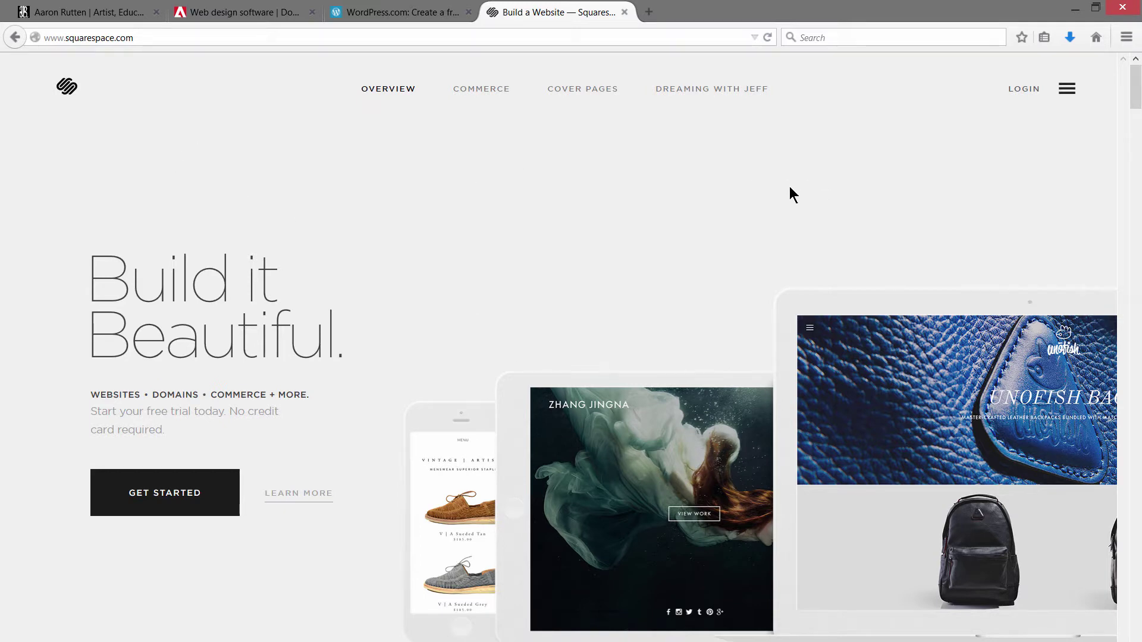
- Minimize Firefox to reveal Adobe Muse and the exported web folder
{"action": "left_click", "coordinate": [1075, 11]}
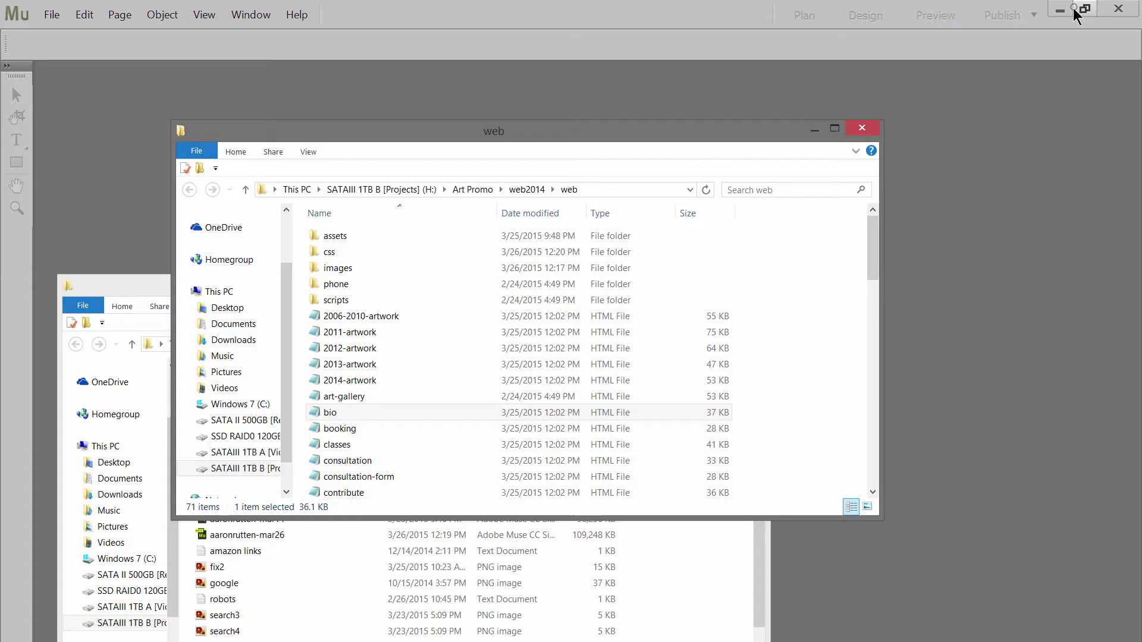
- Bring Adobe Muse forward and open the aaronrutten-mar26 site
{"action": "left_click", "coordinate": [988, 154]}
{"action": "left_click", "coordinate": [52, 17]}
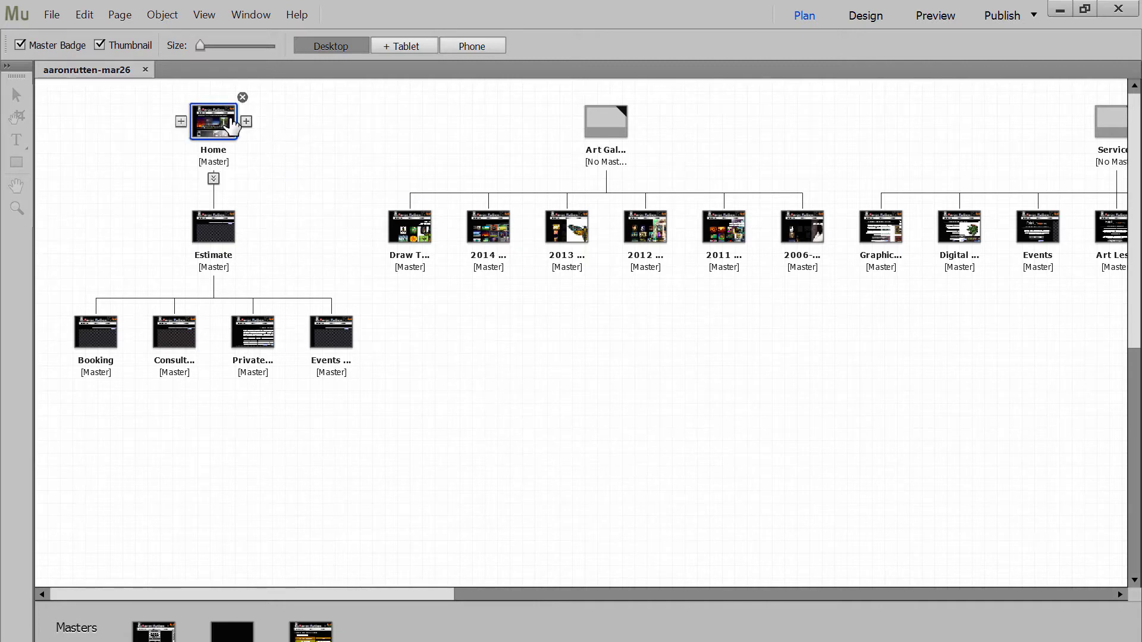
{"action": "mouse_move", "coordinate": [246, 125]}
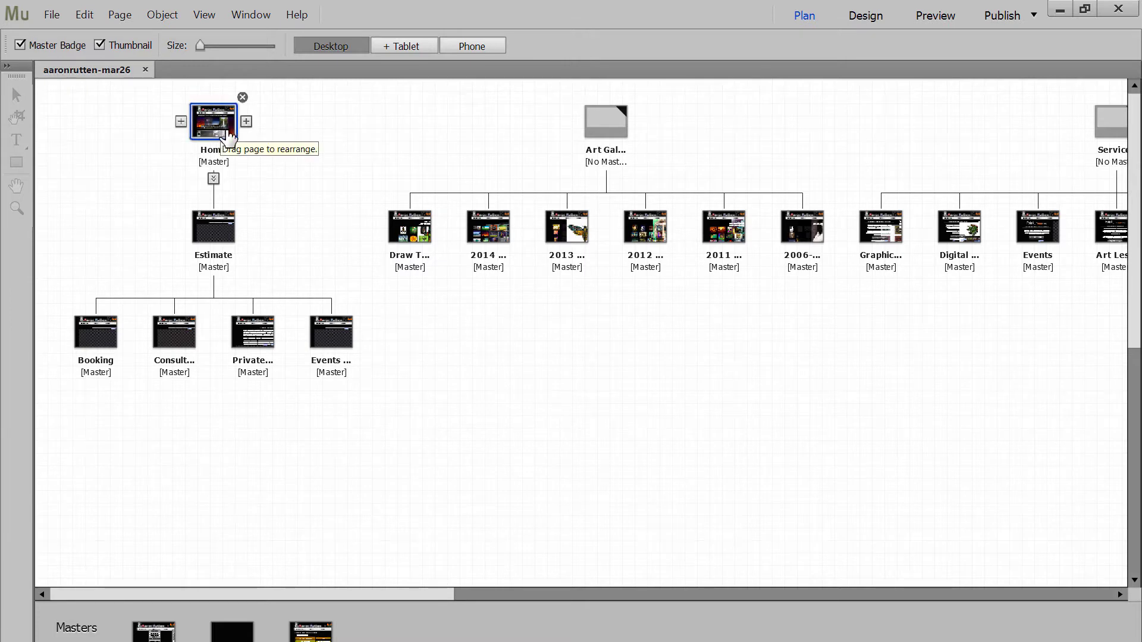
{"action": "mouse_move", "coordinate": [413, 245]}
{"action": "mouse_move", "coordinate": [495, 238]}
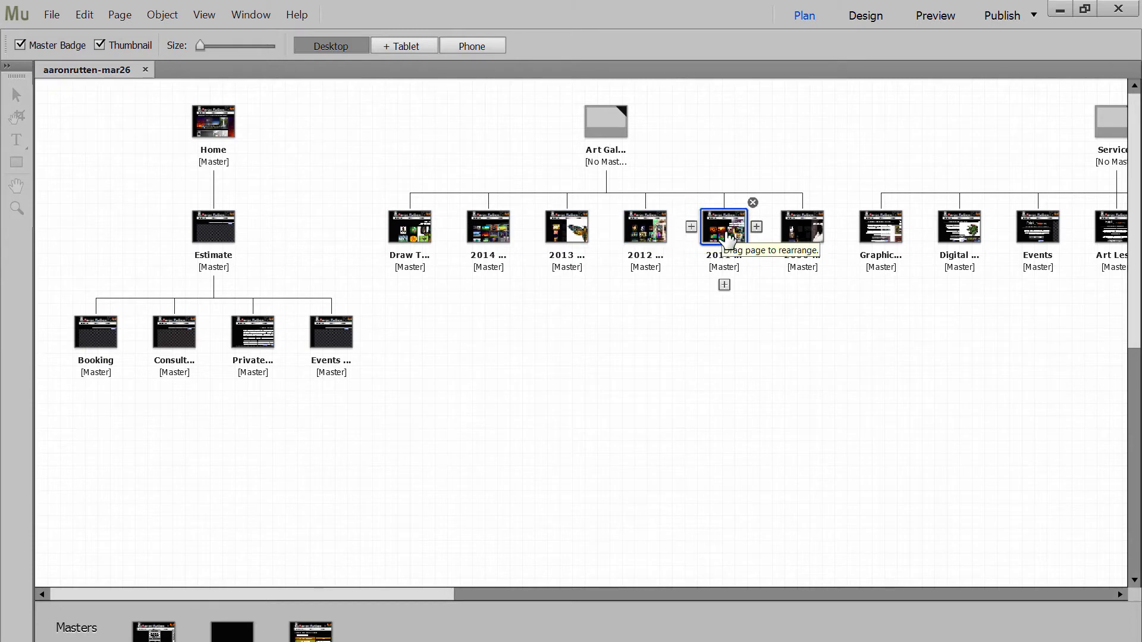
{"action": "mouse_move", "coordinate": [803, 238]}
- Scroll around the Plan view to survey the Home, Art Gallery, Services and Education page trees
{"action": "scroll", "coordinate": [834, 416], "scroll_direction": "right", "scroll_amount": 15}
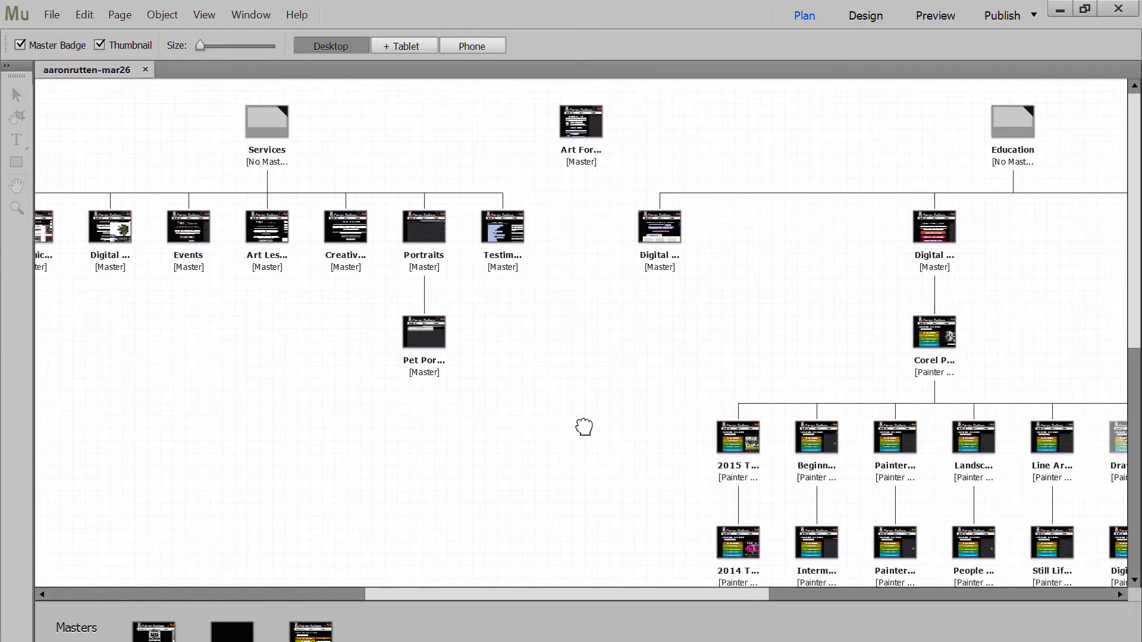
{"action": "scroll", "coordinate": [551, 440], "scroll_direction": "right", "scroll_amount": 5}
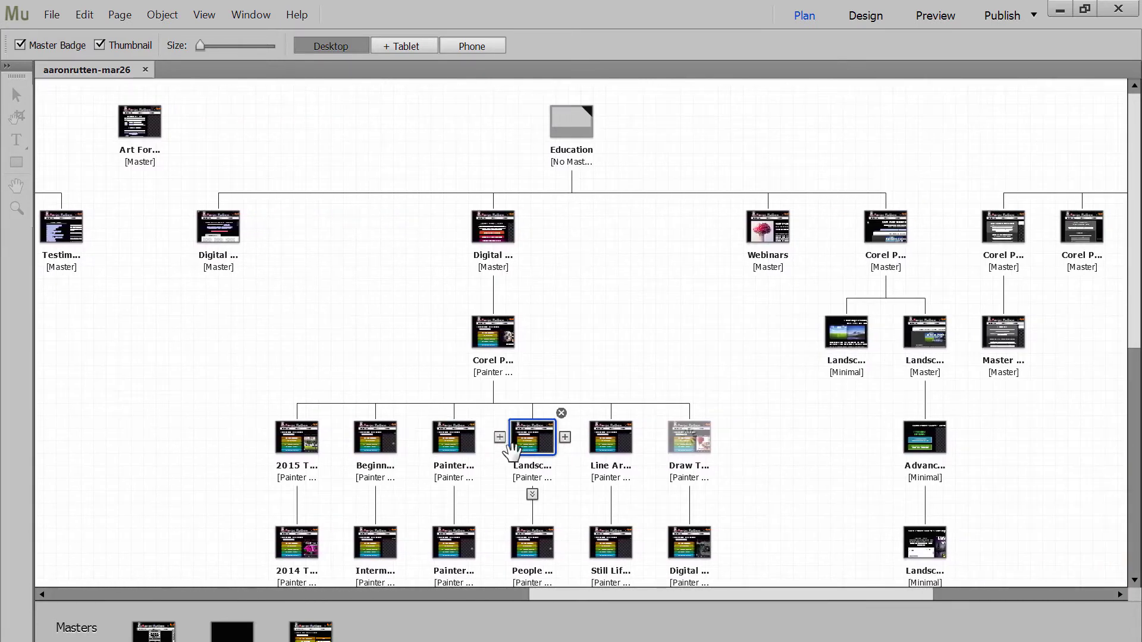
{"action": "scroll", "coordinate": [778, 454], "scroll_direction": "down", "scroll_amount": 8}
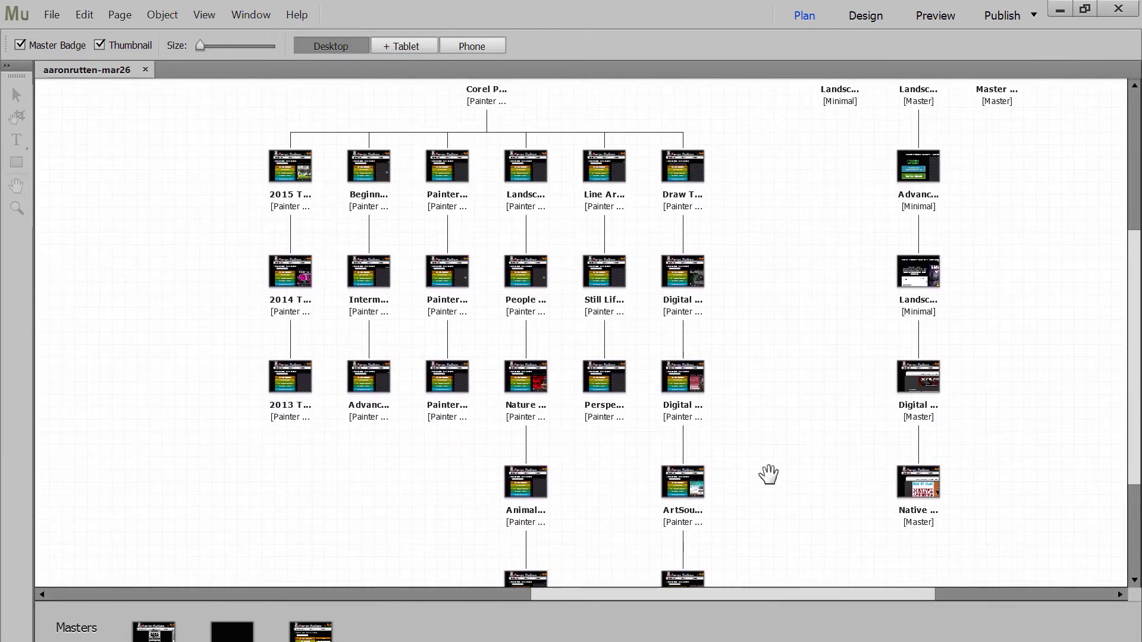
{"action": "scroll", "coordinate": [754, 347], "scroll_direction": "down", "scroll_amount": 5}
{"action": "scroll", "coordinate": [755, 347], "scroll_direction": "right", "scroll_amount": 1}
{"action": "scroll", "coordinate": [714, 357], "scroll_direction": "up", "scroll_amount": 10}
{"action": "scroll", "coordinate": [714, 357], "scroll_direction": "left", "scroll_amount": 1}
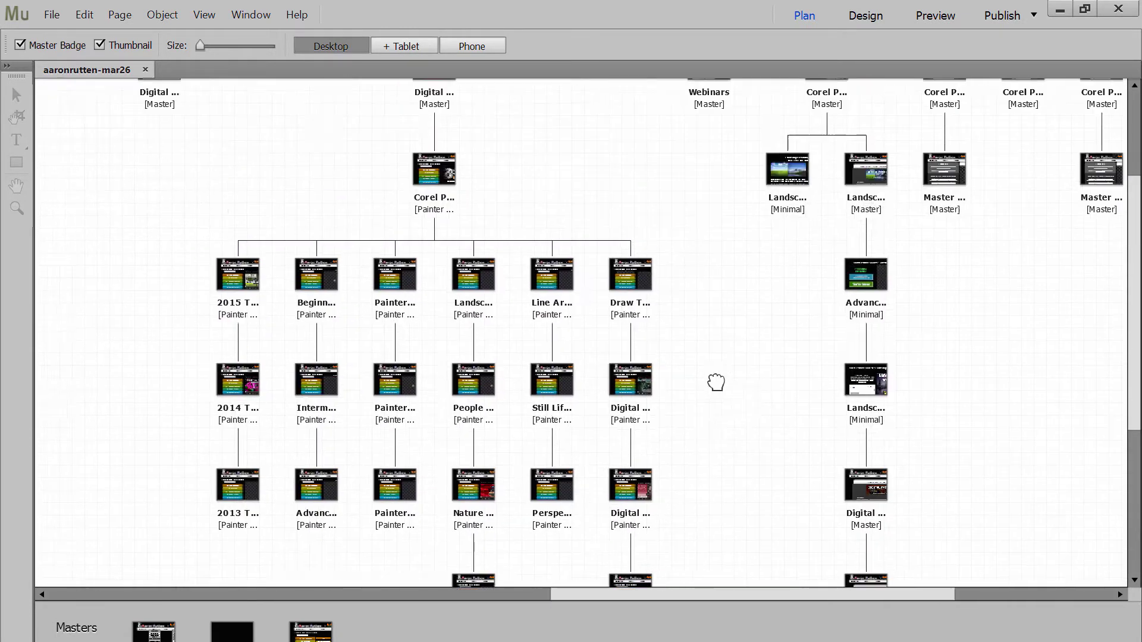
{"action": "scroll", "coordinate": [714, 357], "scroll_direction": "up", "scroll_amount": 5}
{"action": "scroll", "coordinate": [714, 357], "scroll_direction": "left", "scroll_amount": 15}
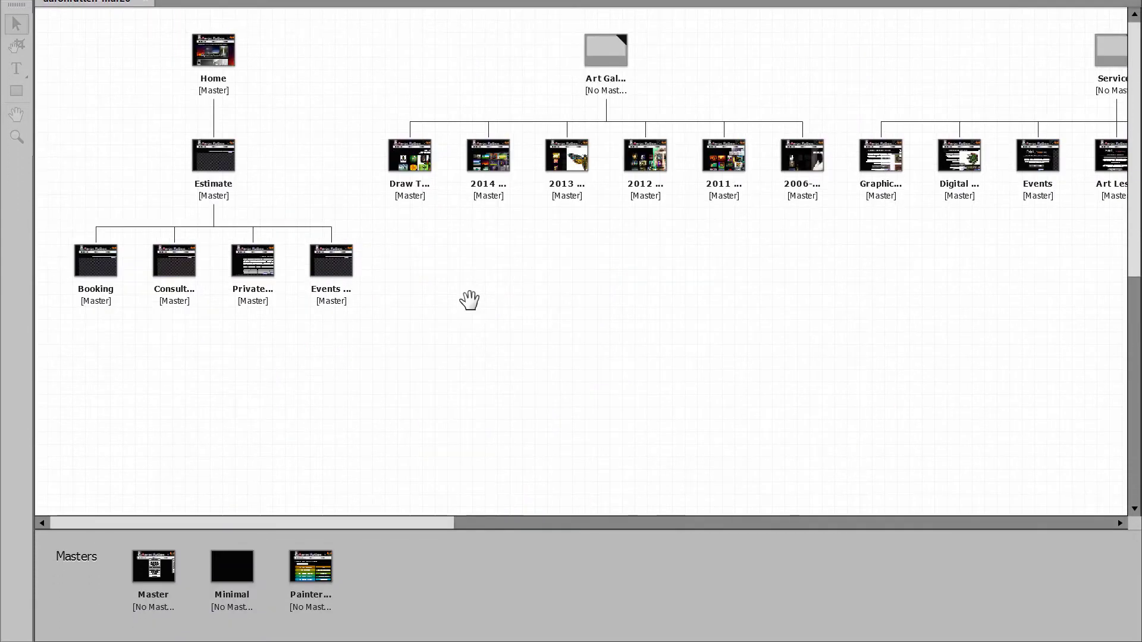
- Open the master page, return to Plan view, and pan across the site map's page branches
{"action": "double_click", "coordinate": [153, 568]}
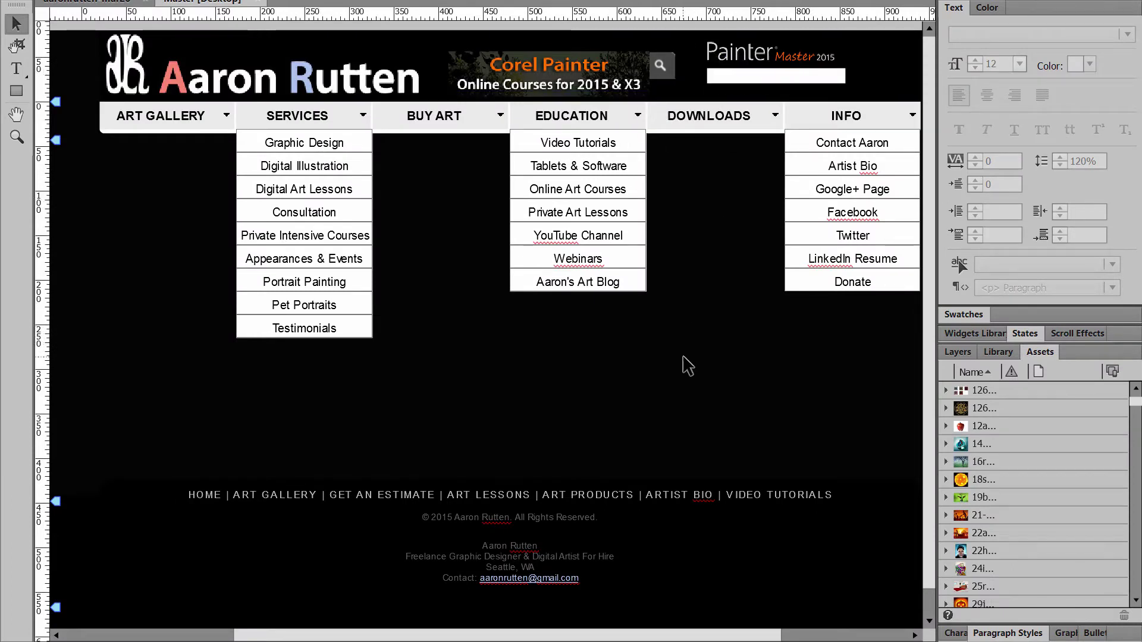
{"action": "left_click", "coordinate": [103, 7]}
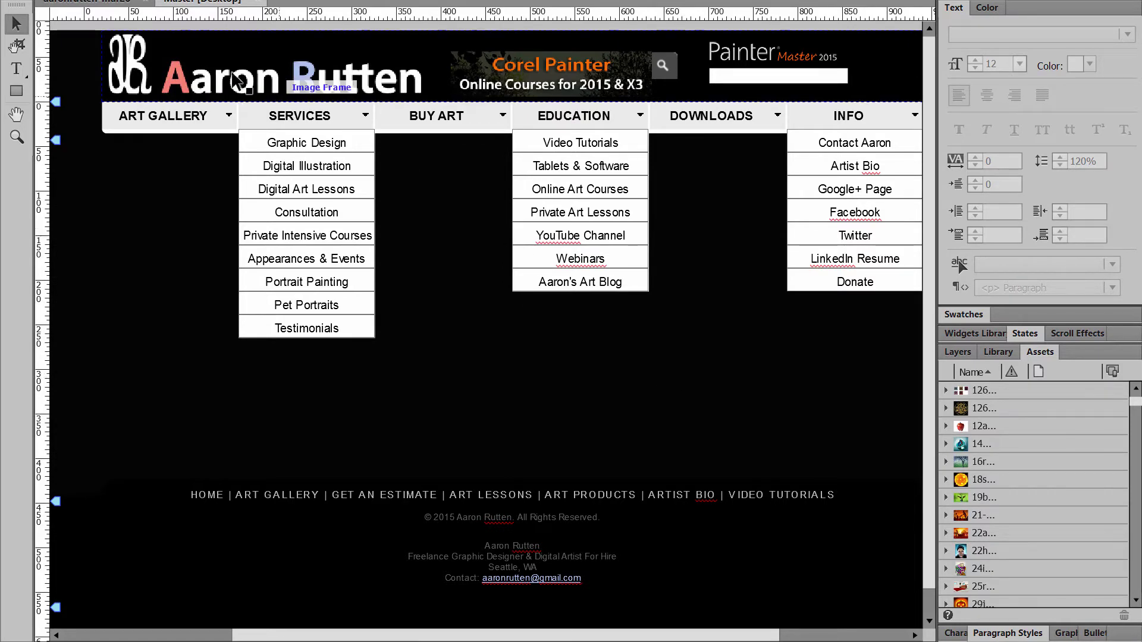
{"action": "left_click", "coordinate": [103, 5]}
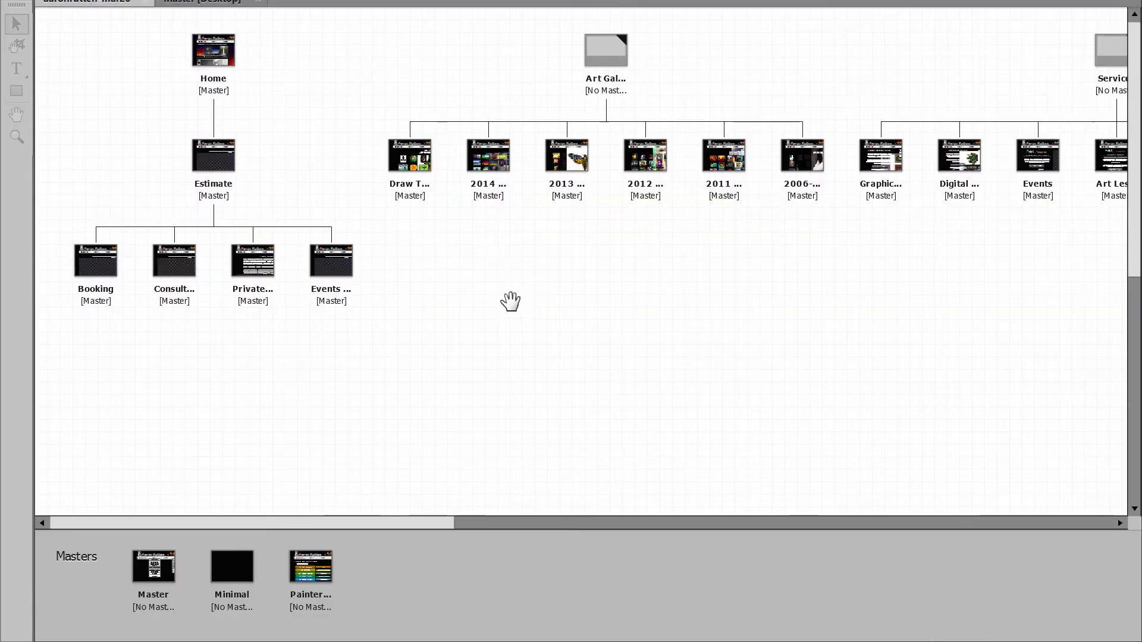
{"action": "mouse_move", "coordinate": [206, 76]}
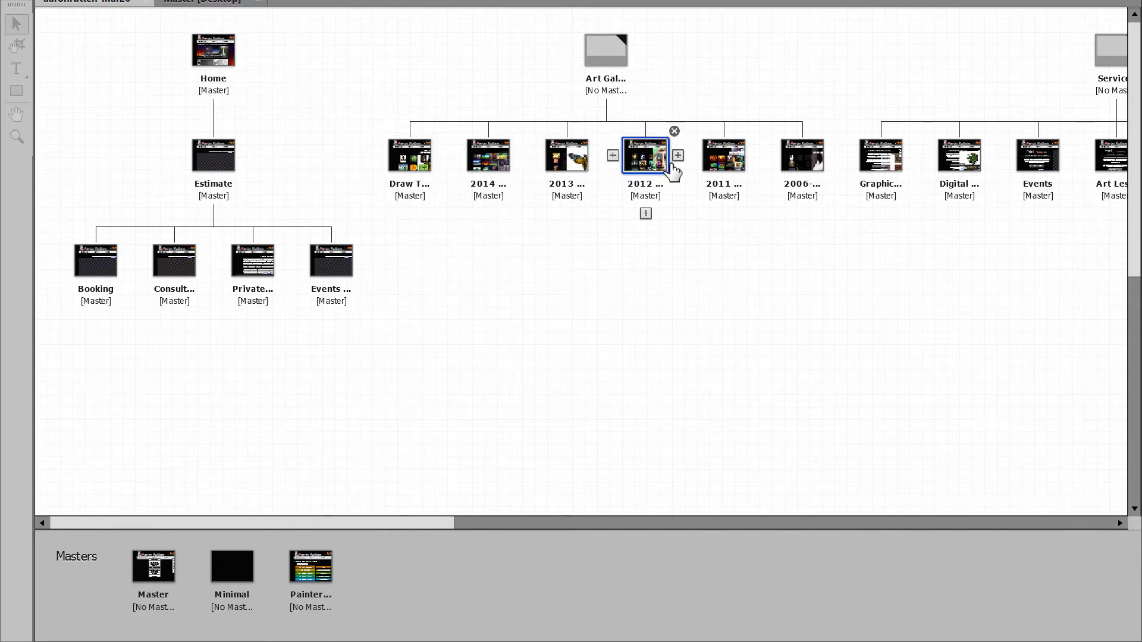
{"action": "mouse_move", "coordinate": [874, 408]}
{"action": "left_mouse_down"}
{"action": "mouse_move", "coordinate": [610, 363]}
{"action": "mouse_move", "coordinate": [305, 334]}
{"action": "mouse_move", "coordinate": [344, 263]}
{"action": "mouse_move", "coordinate": [557, 179]}
{"action": "mouse_move", "coordinate": [742, 398]}
{"action": "mouse_move", "coordinate": [702, 387]}
{"action": "left_mouse_up"}
{"action": "left_click_drag", "start_coordinate": [378, 293], "coordinate": [575, 333]}
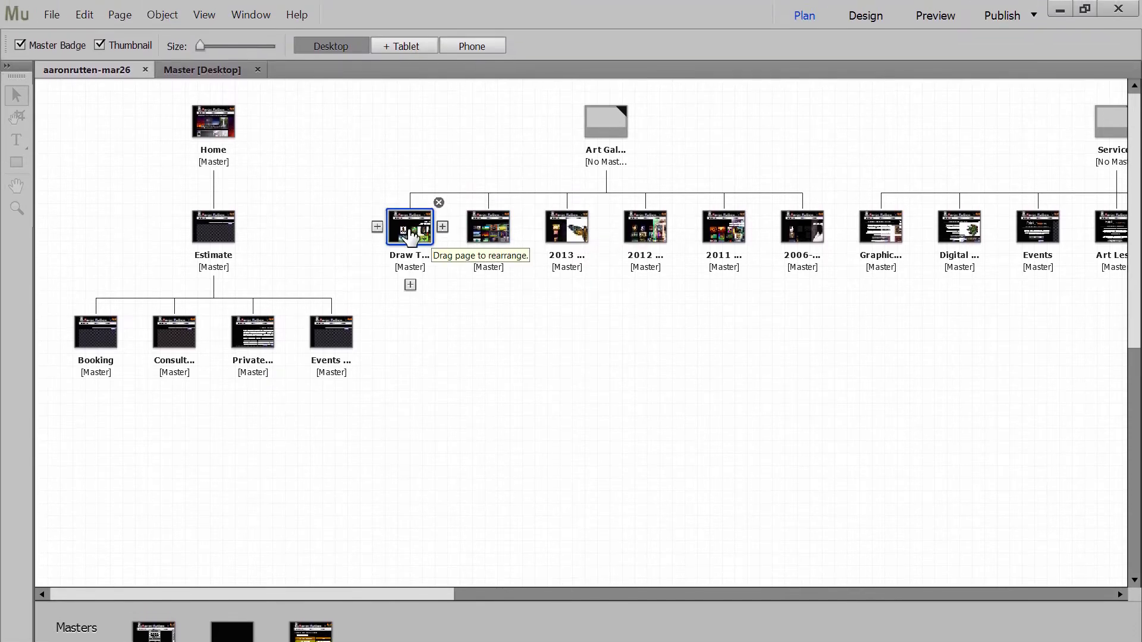
- Open the Draw This page in Design view and preview it in the browser
{"action": "double_click", "coordinate": [415, 237]}
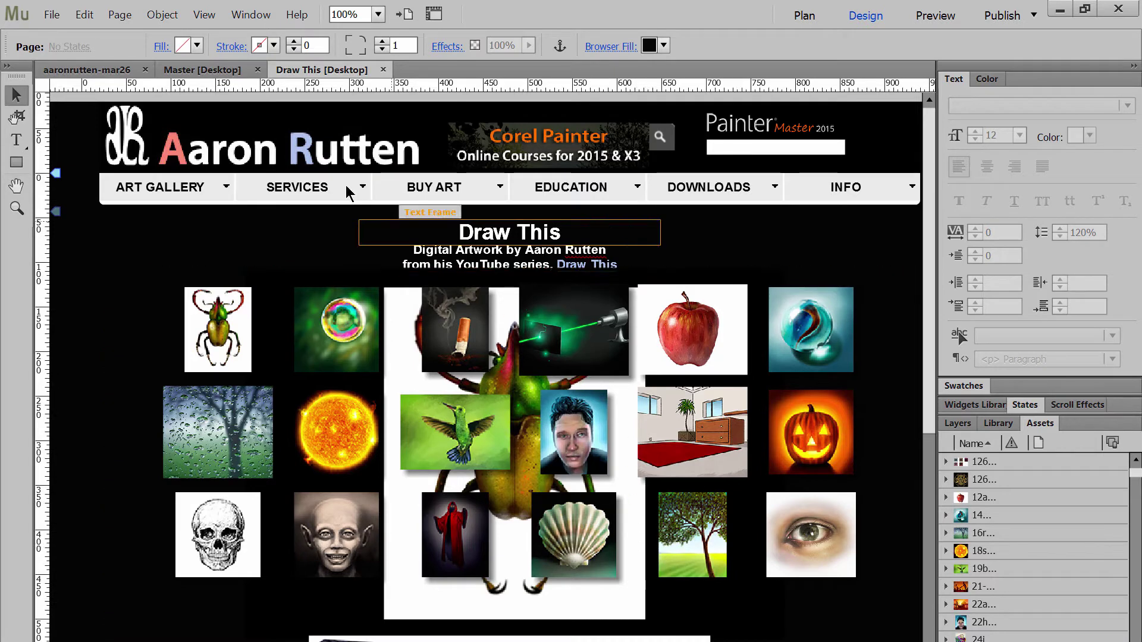
{"action": "left_click", "coordinate": [52, 16]}
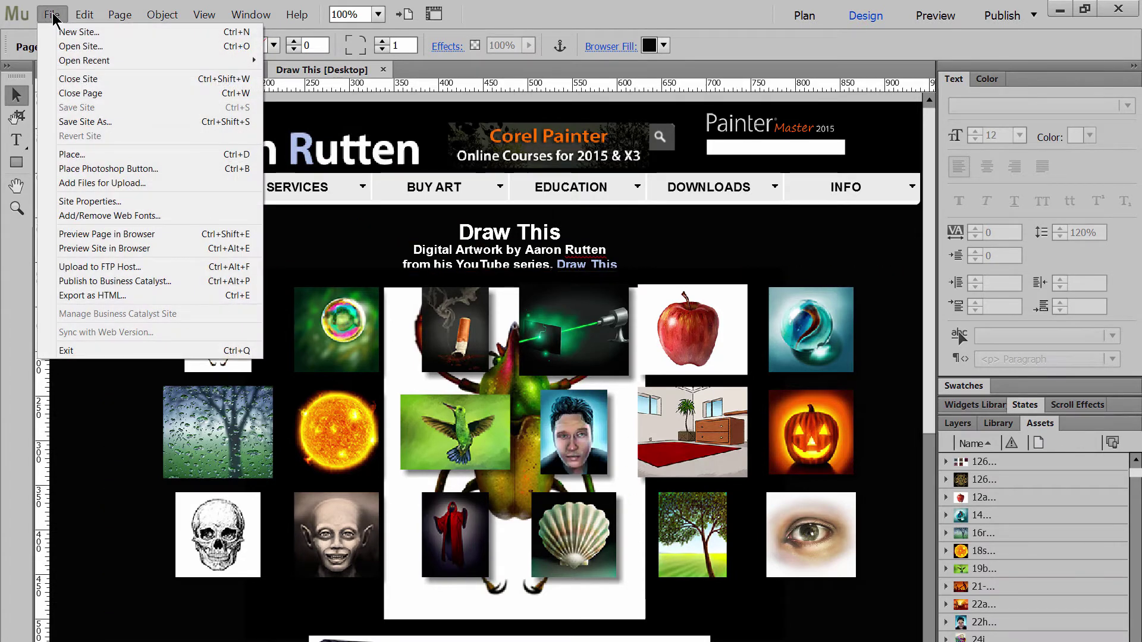
{"action": "left_click", "coordinate": [122, 236]}
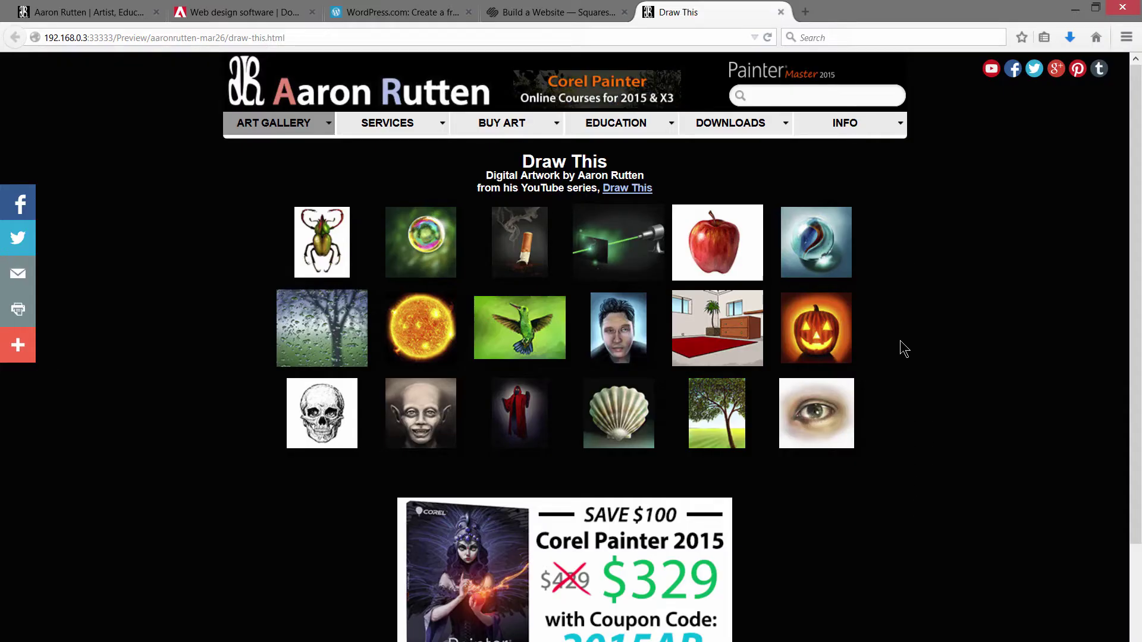
- Try the lightbox on the laser, Room and Human Skull images, then search 'tutorials'
{"action": "left_click", "coordinate": [608, 251]}
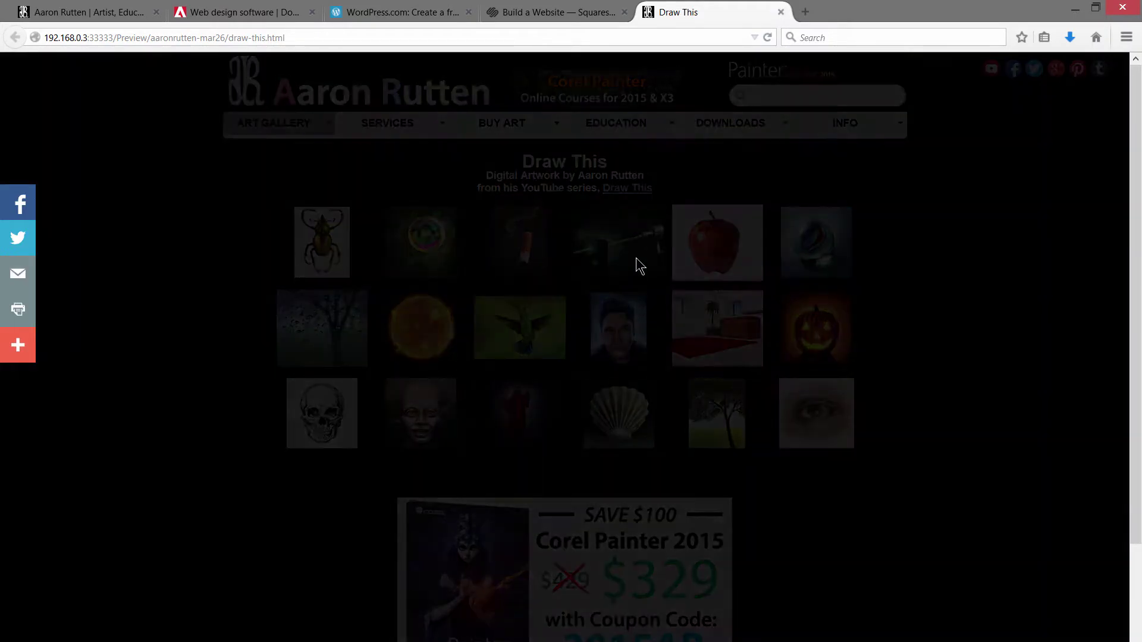
{"action": "left_click", "coordinate": [876, 355]}
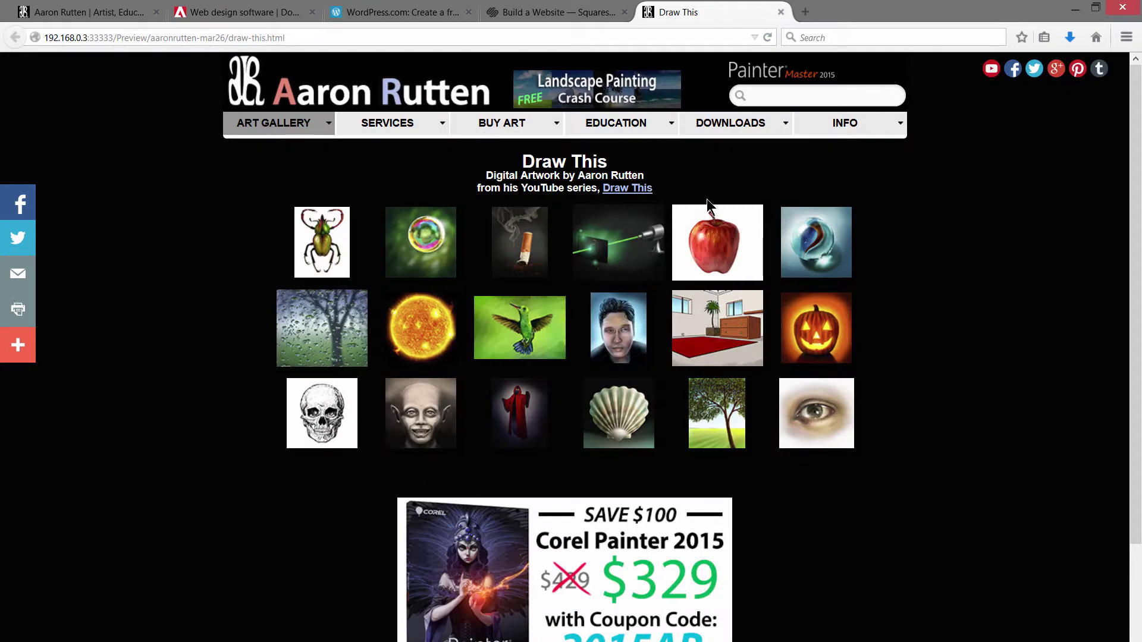
{"action": "left_click", "coordinate": [753, 301]}
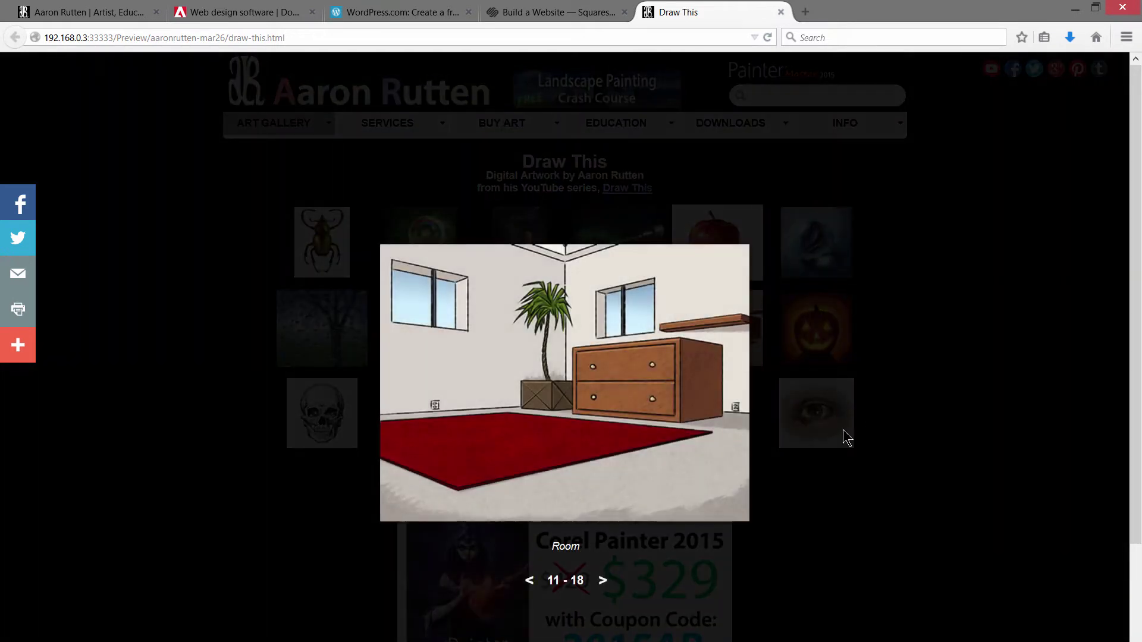
{"action": "left_click", "coordinate": [603, 580]}
{"action": "left_click", "coordinate": [602, 581]}
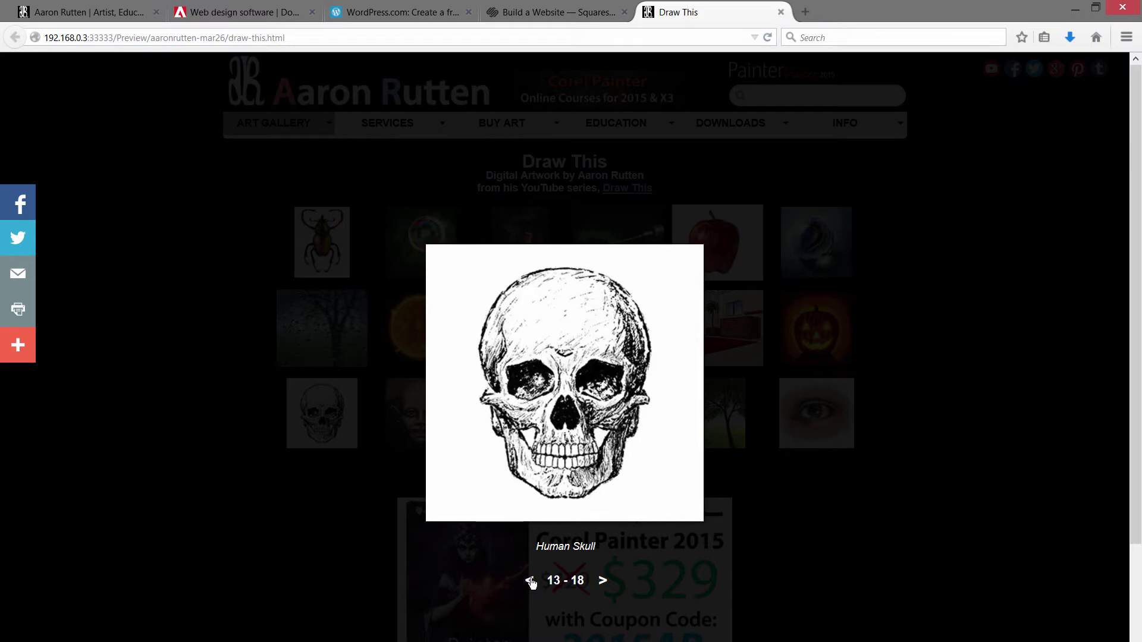
{"action": "left_click", "coordinate": [842, 345]}
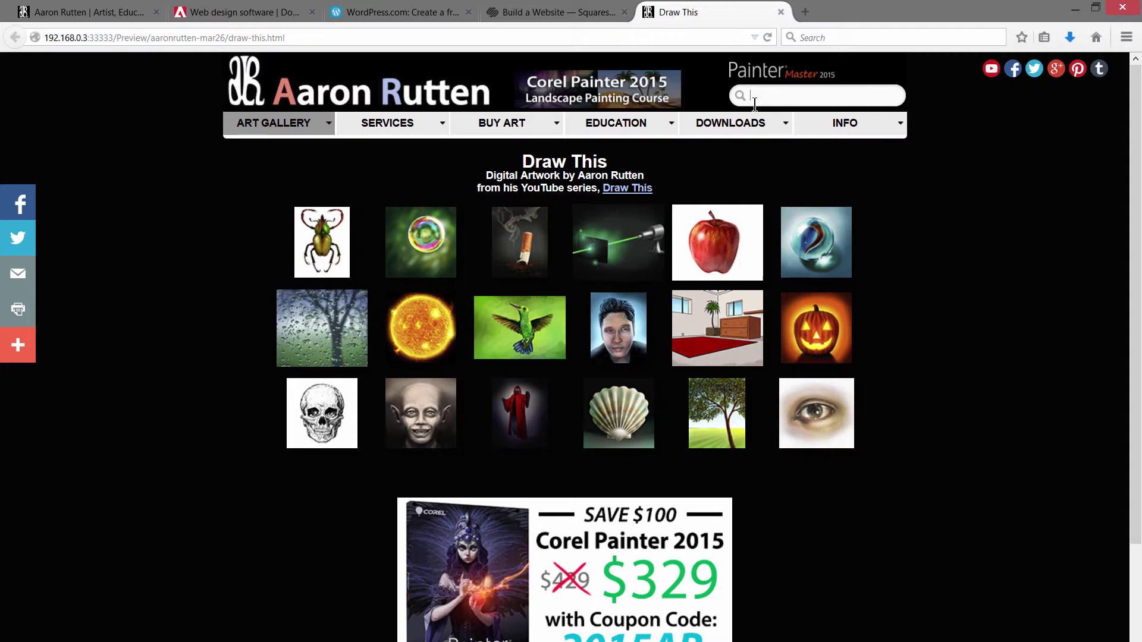
{"action": "key", "text": "BackSpace"}
{"action": "key", "text": "BackSpace"}
{"action": "type", "text": "s"}
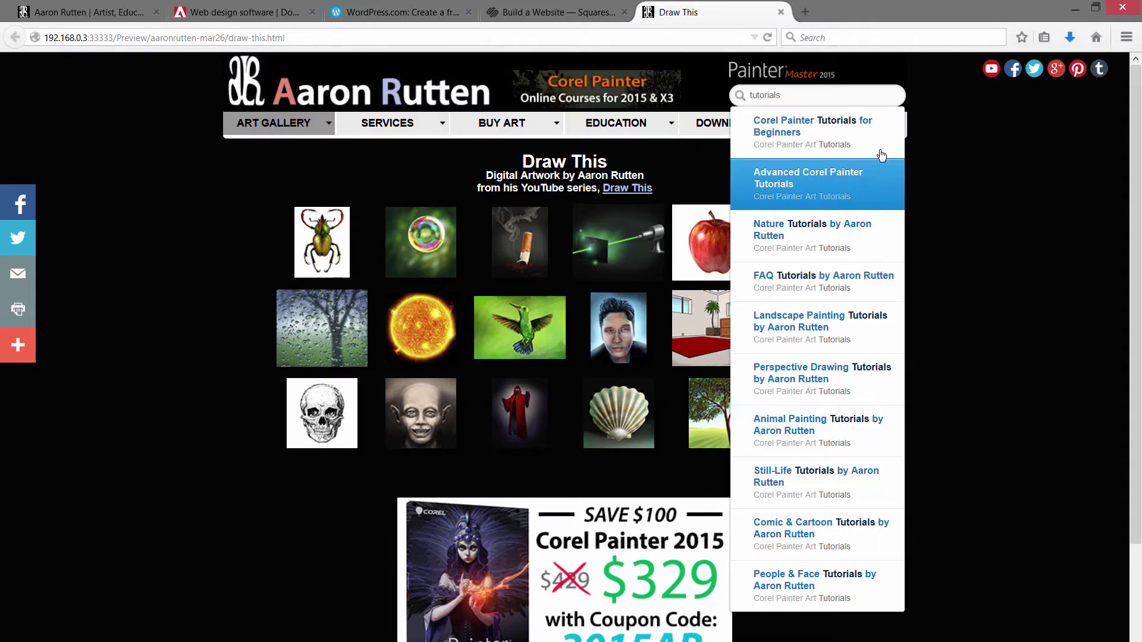
- On the Master page, open Edit HTML for the search embed beside the Painter logo
{"action": "left_click", "coordinate": [938, 117]}
{"action": "key", "text": "alt+Tab"}
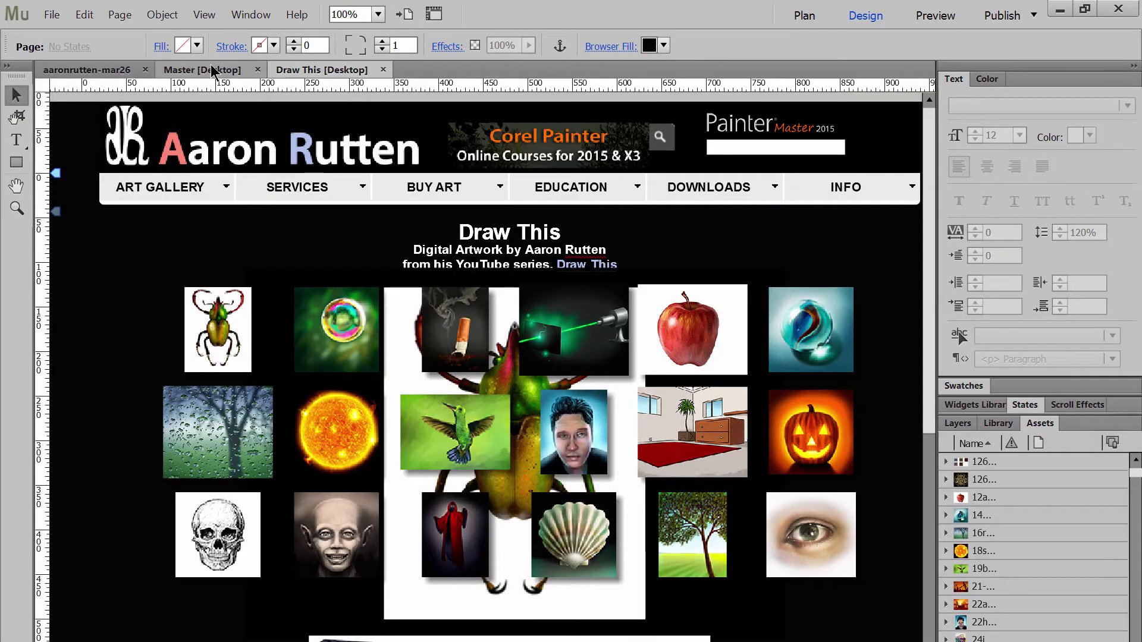
{"action": "left_click", "coordinate": [196, 72]}
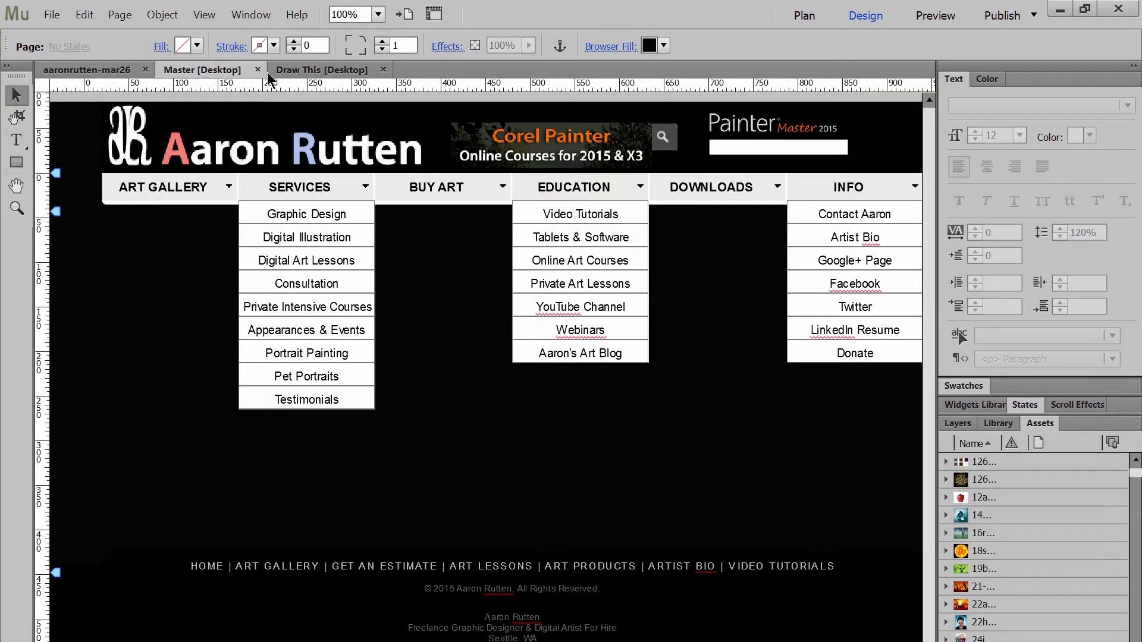
{"action": "left_click", "coordinate": [768, 151]}
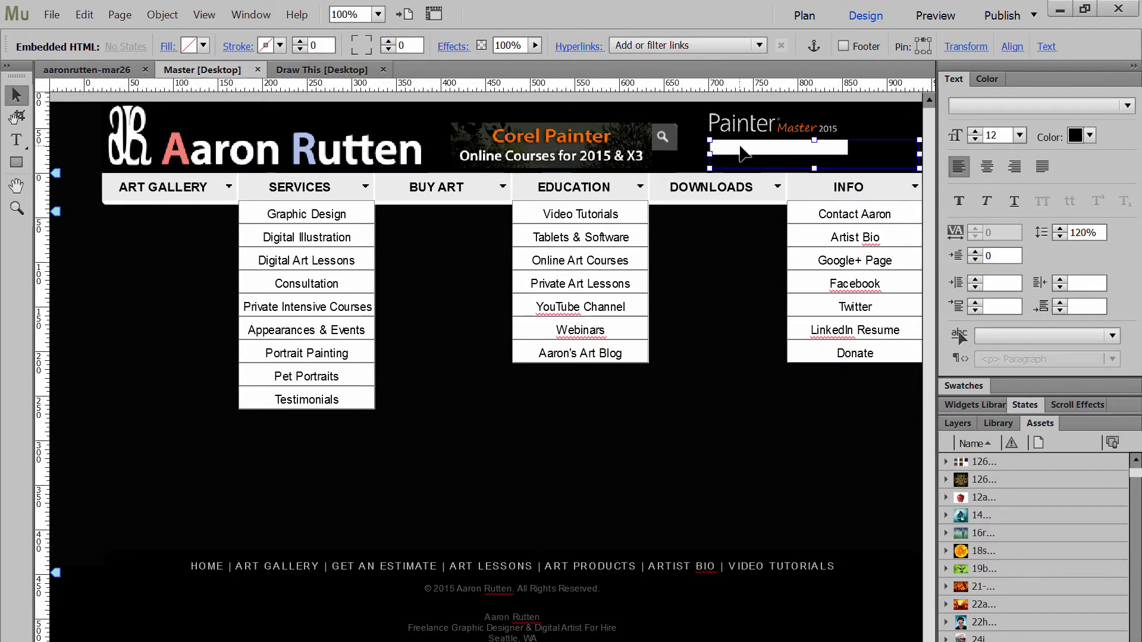
{"action": "right_click", "coordinate": [742, 154]}
{"action": "left_click", "coordinate": [791, 334]}
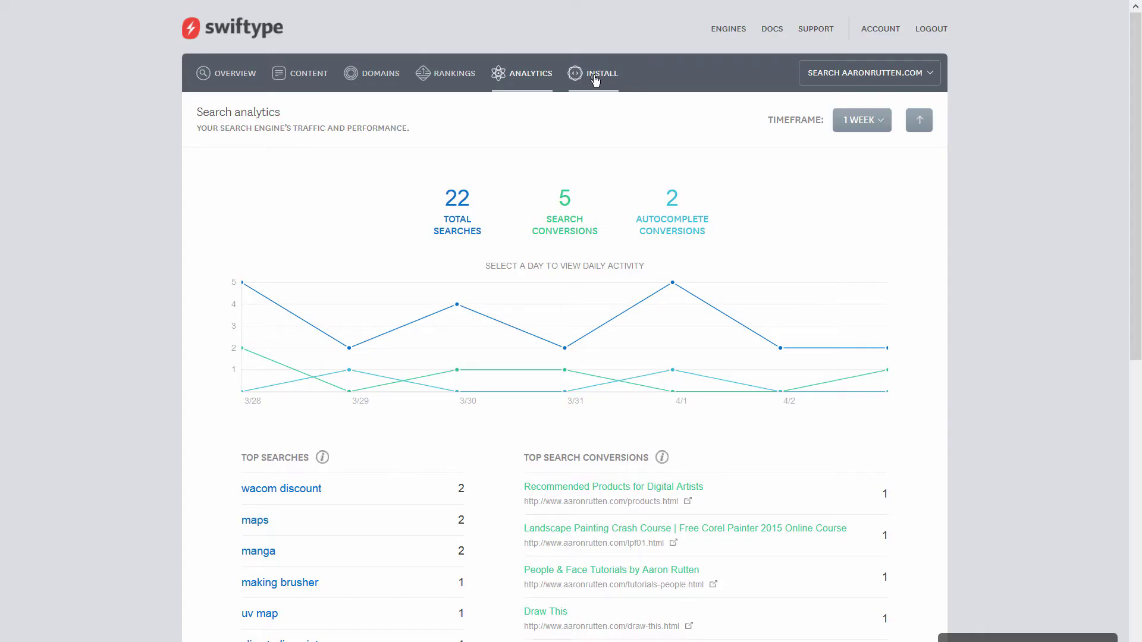
- Copy the search-field code from Swiftype's INSTALL tab into the search embed and confirm
{"action": "left_click", "coordinate": [645, 76]}
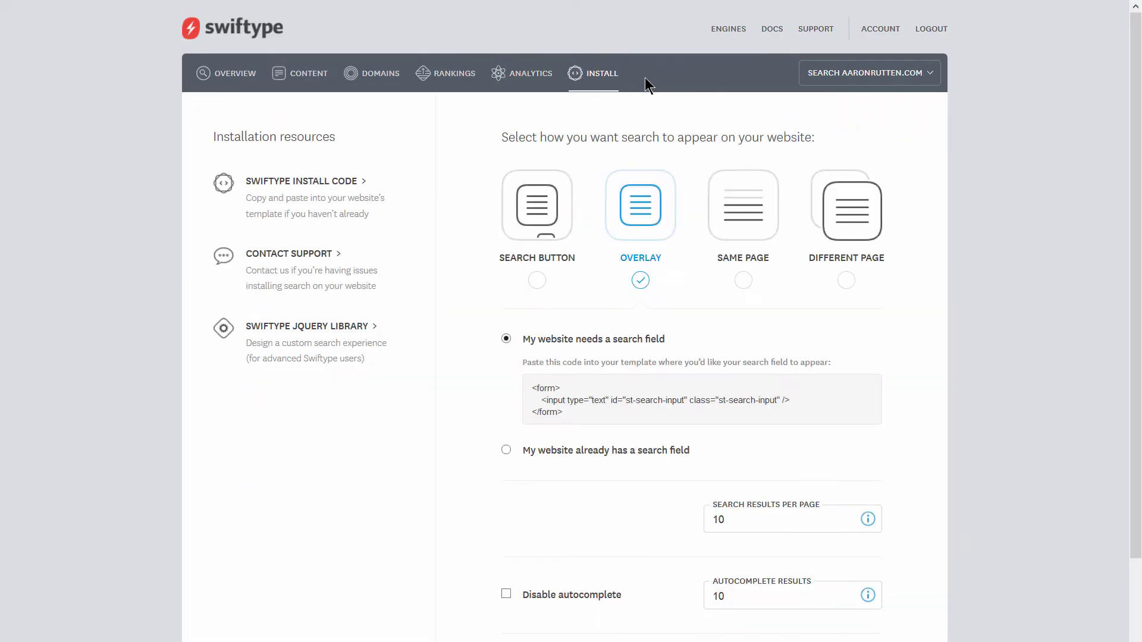
{"action": "left_click_drag", "start_coordinate": [649, 415], "coordinate": [527, 402]}
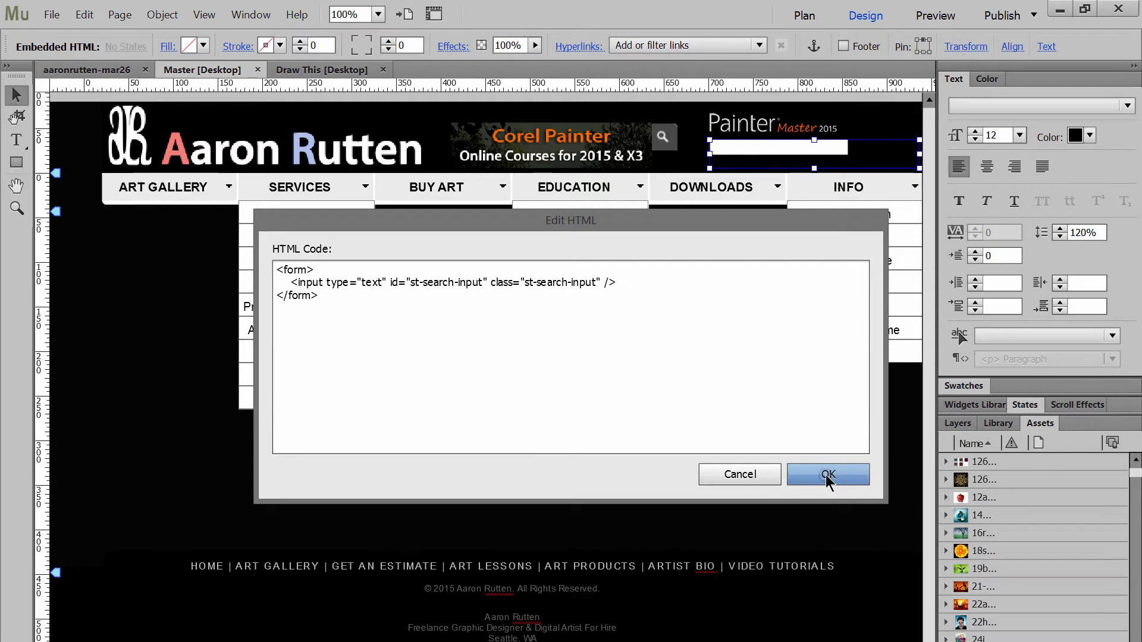
{"action": "left_click", "coordinate": [831, 483]}
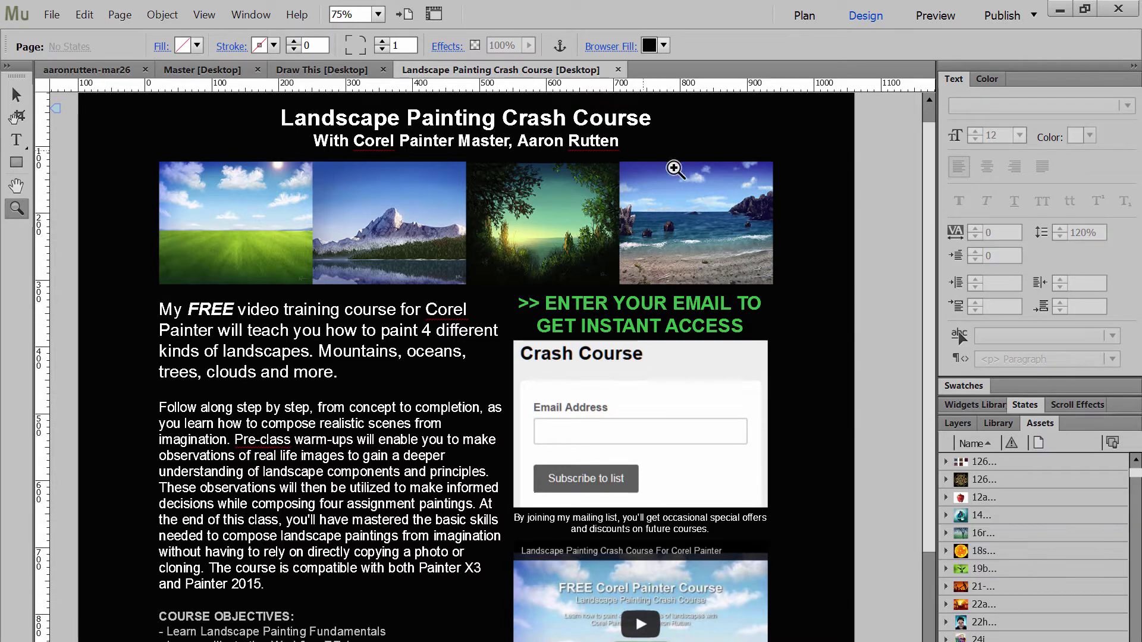
- Inspect the course video's YouTube iframe code (width 380, height 250) and keep it
{"action": "key", "text": "v"}
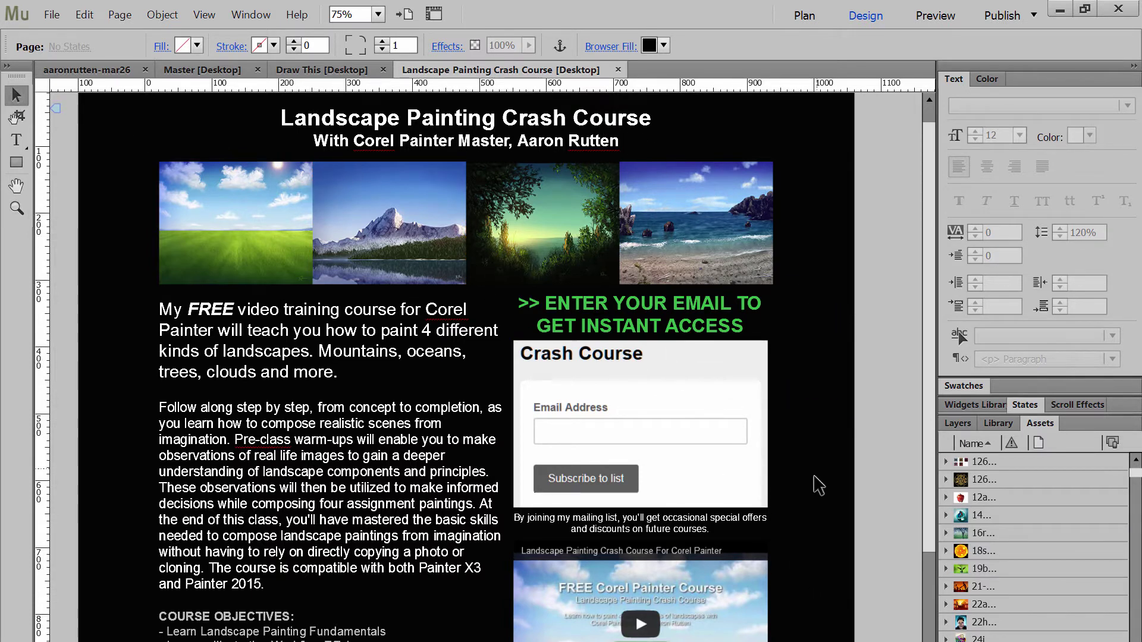
{"action": "scroll", "coordinate": [809, 488], "scroll_direction": "down", "scroll_amount": 1}
{"action": "scroll", "coordinate": [808, 488], "scroll_direction": "down", "scroll_amount": 5}
{"action": "left_click", "coordinate": [696, 490]}
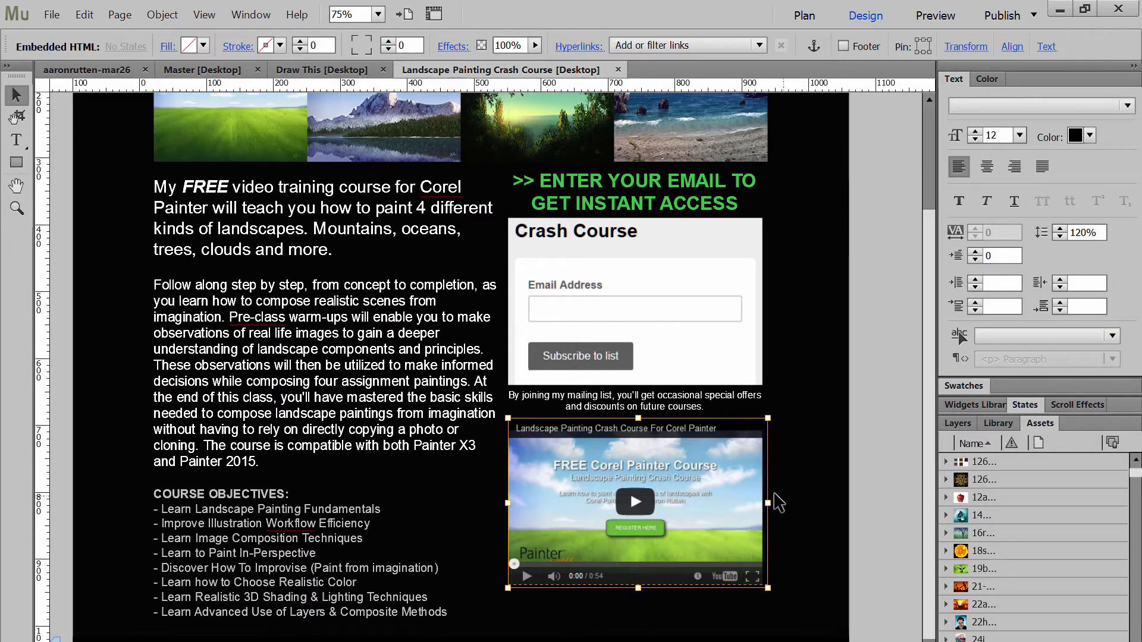
{"action": "right_click", "coordinate": [662, 476]}
{"action": "left_click", "coordinate": [696, 544]}
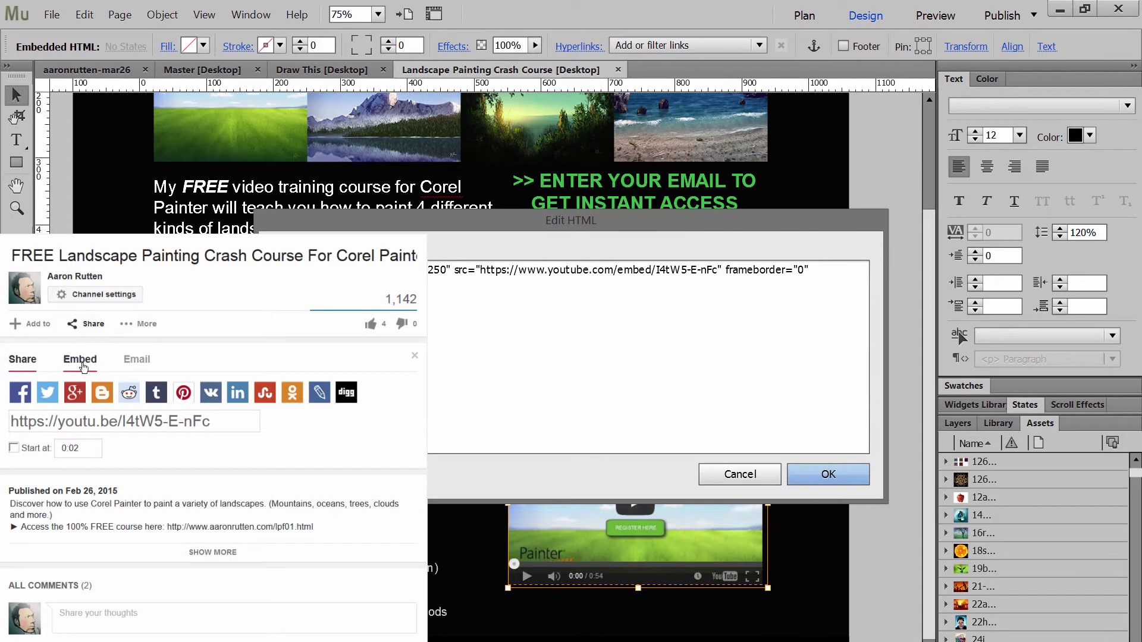
{"action": "left_click", "coordinate": [82, 362]}
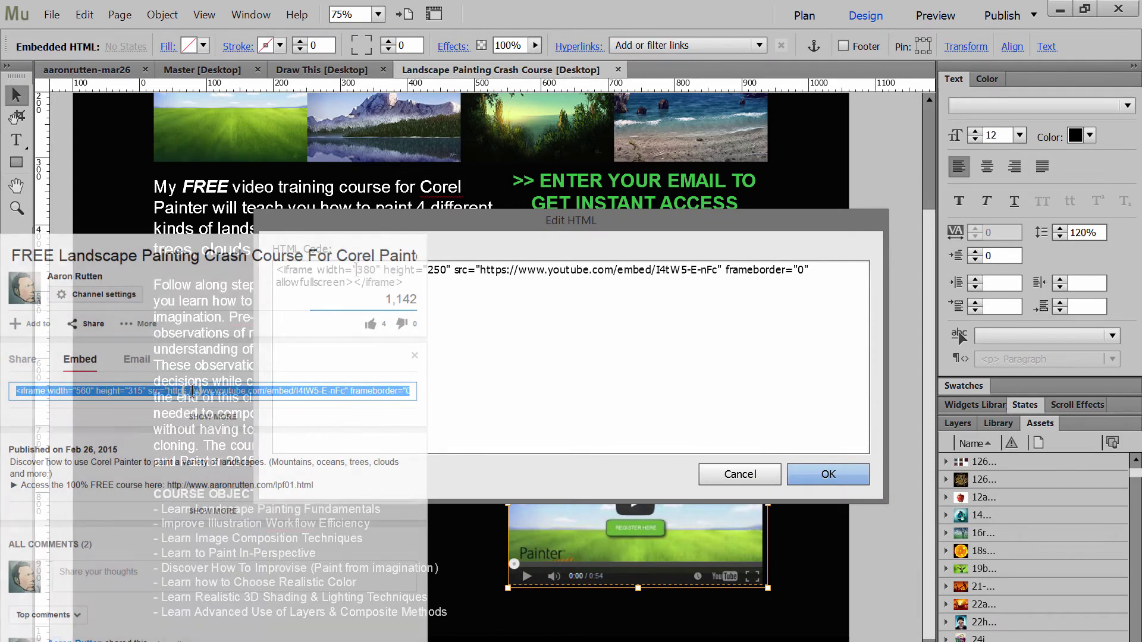
{"action": "double_click", "coordinate": [365, 270]}
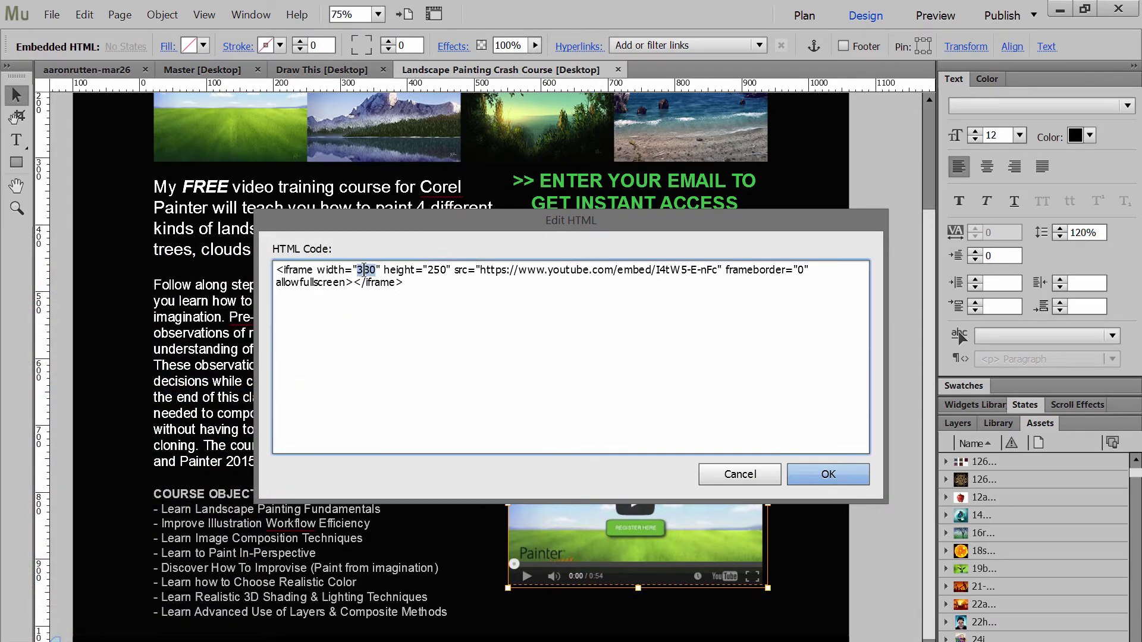
{"action": "left_click", "coordinate": [435, 271]}
{"action": "left_click", "coordinate": [797, 478]}
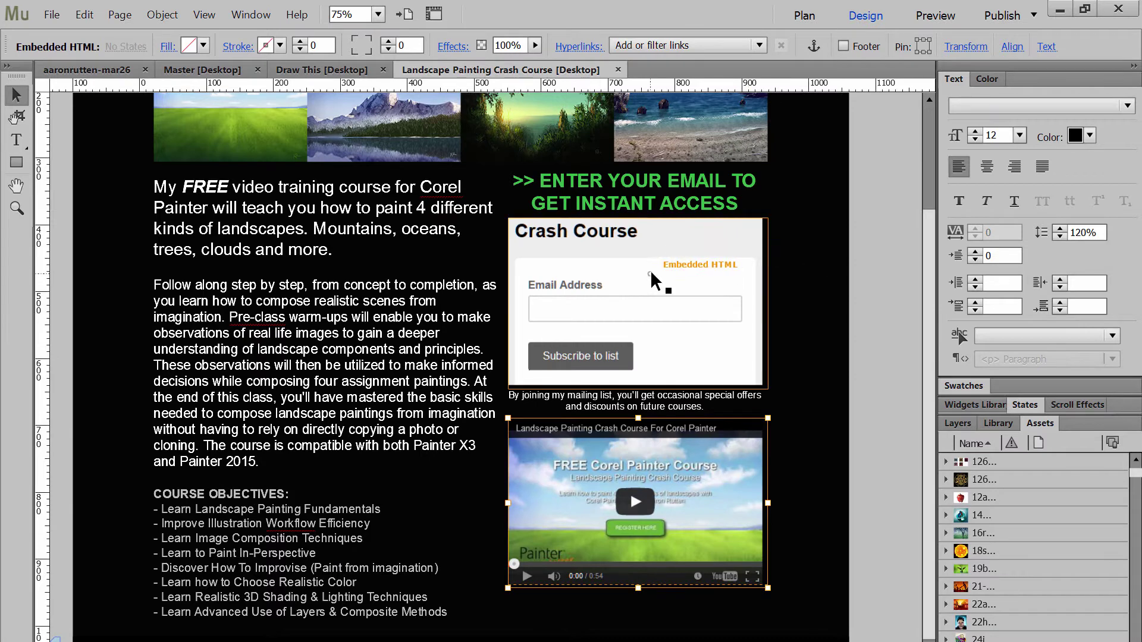
- Review the signup form embed's HTML and close it without changes
{"action": "right_click", "coordinate": [647, 273]}
{"action": "left_click", "coordinate": [690, 468]}
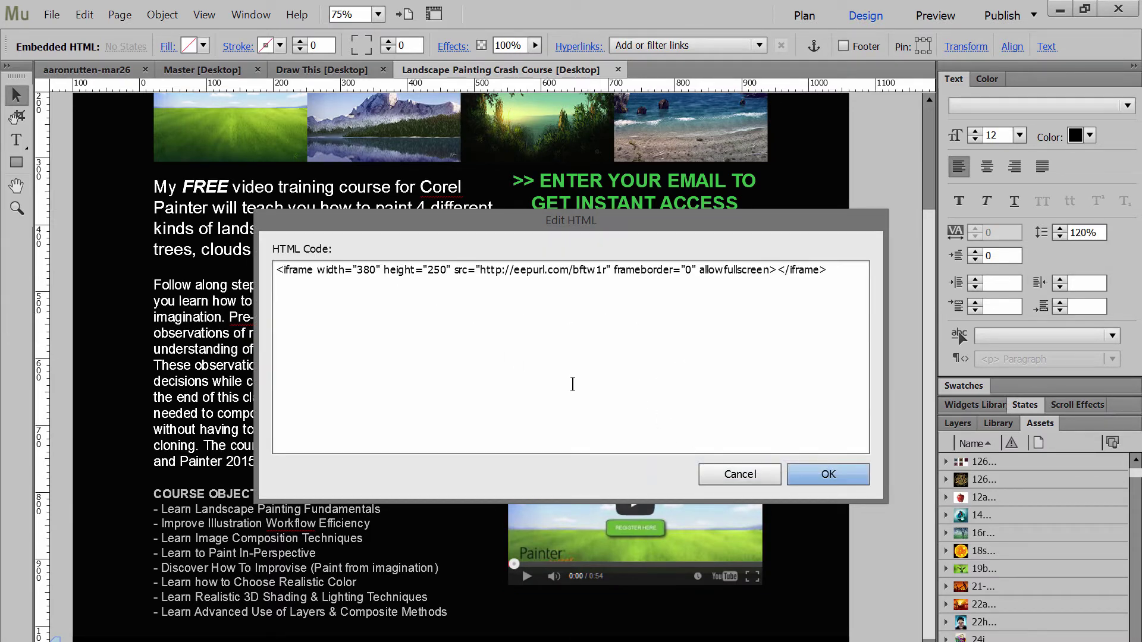
{"action": "left_click", "coordinate": [747, 476]}
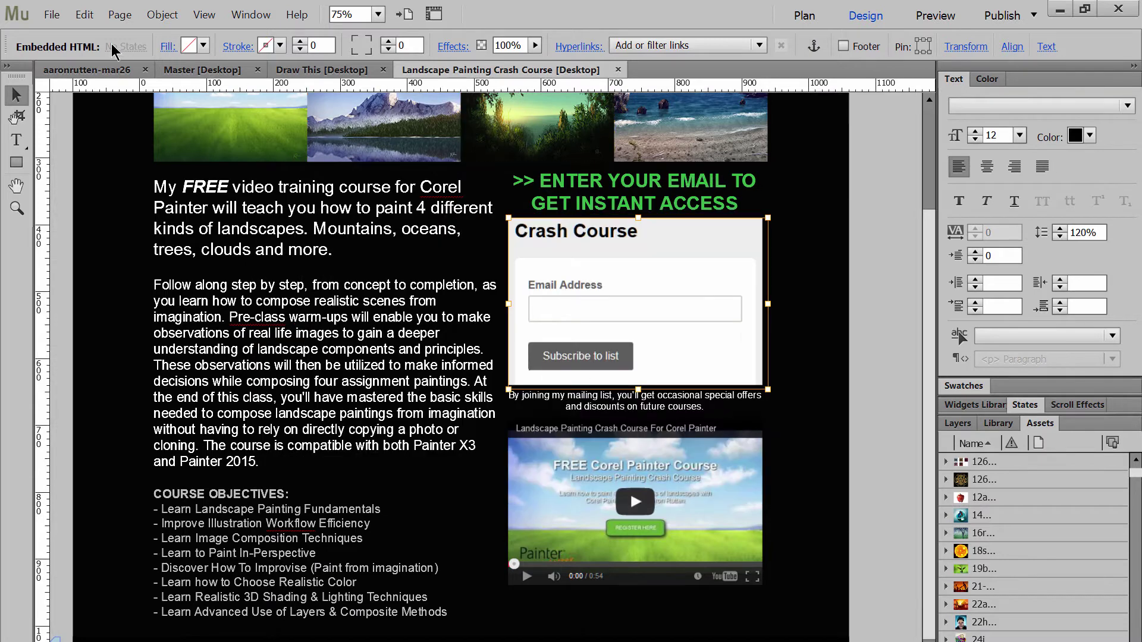
{"action": "left_click", "coordinate": [51, 16]}
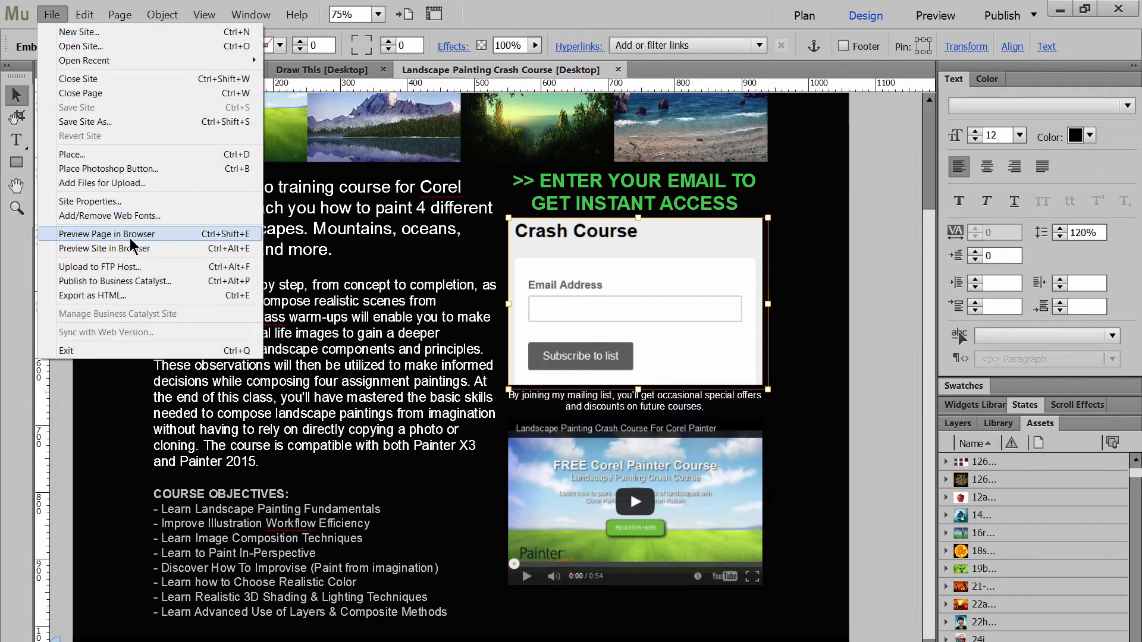
- Preview the course page in Firefox, try the email field, play and mute the video, then close previews
{"action": "left_click", "coordinate": [100, 233]}
{"action": "left_click", "coordinate": [718, 317]}
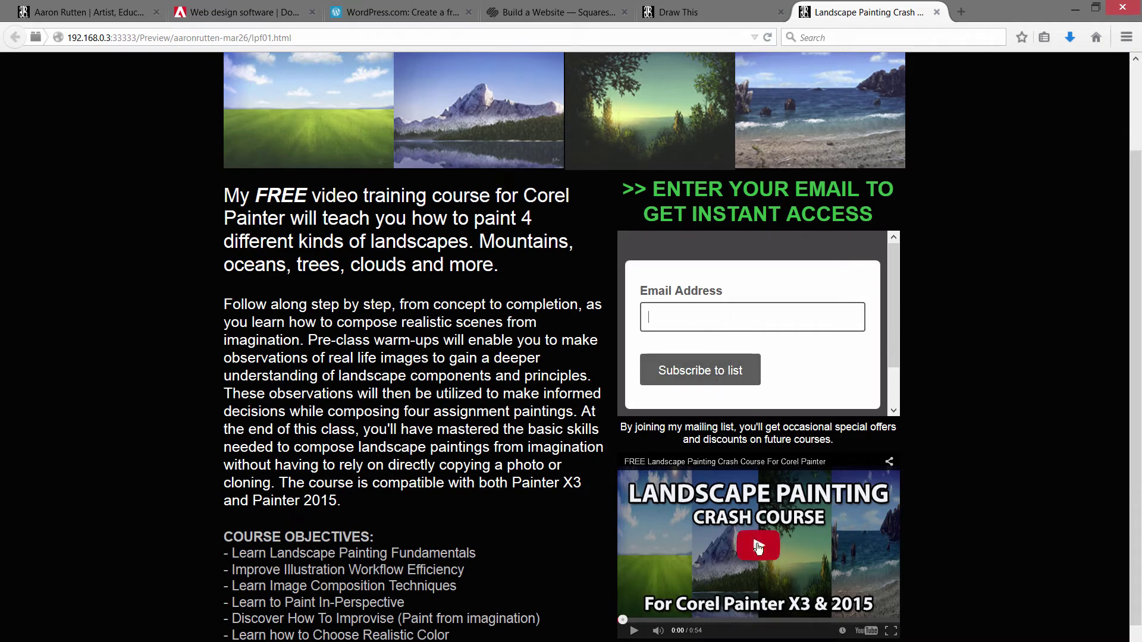
{"action": "left_click", "coordinate": [760, 548]}
{"action": "left_click", "coordinate": [658, 630]}
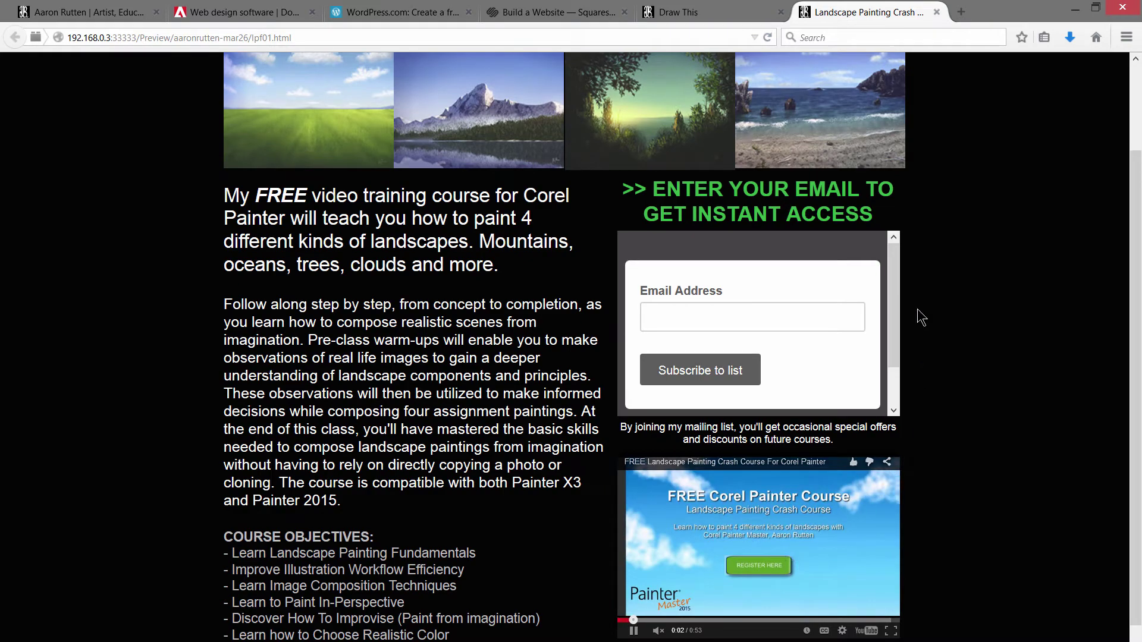
{"action": "left_click", "coordinate": [938, 12]}
{"action": "left_click", "coordinate": [781, 12]}
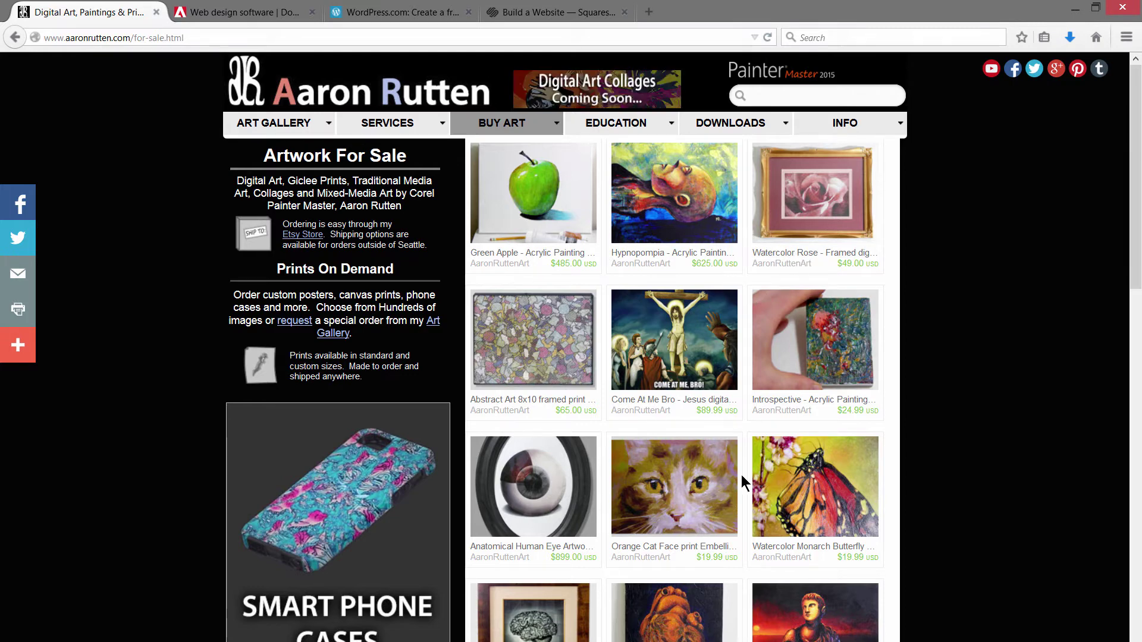
- Load the aaronrutten.com home page from the header logo, then return to Muse
{"action": "left_click", "coordinate": [335, 99]}
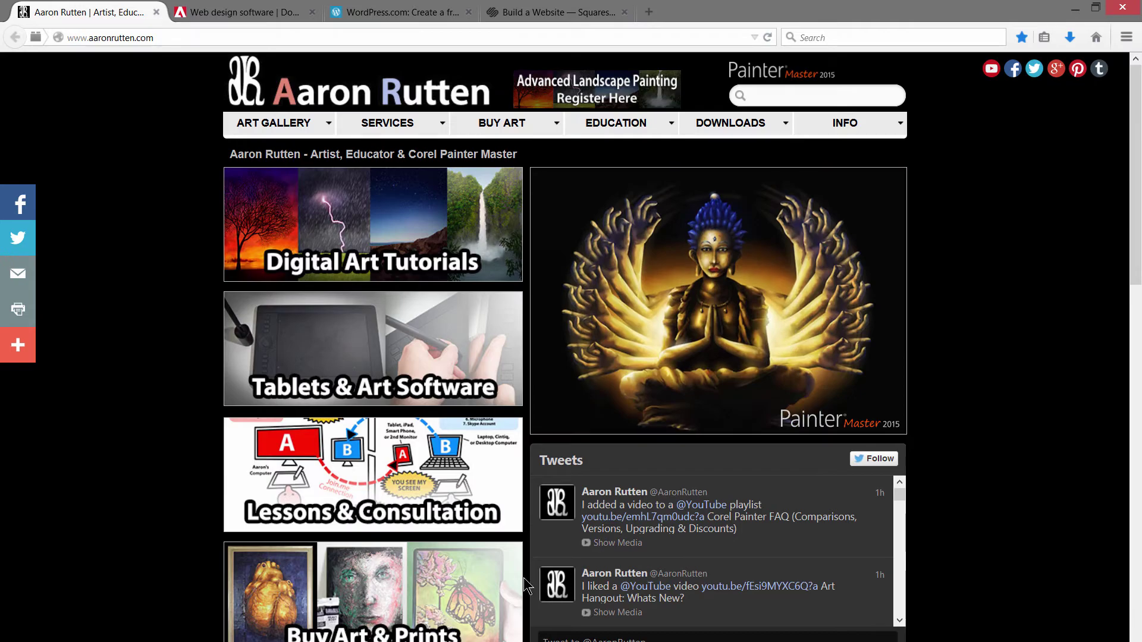
{"action": "key", "text": "alt+Tab"}
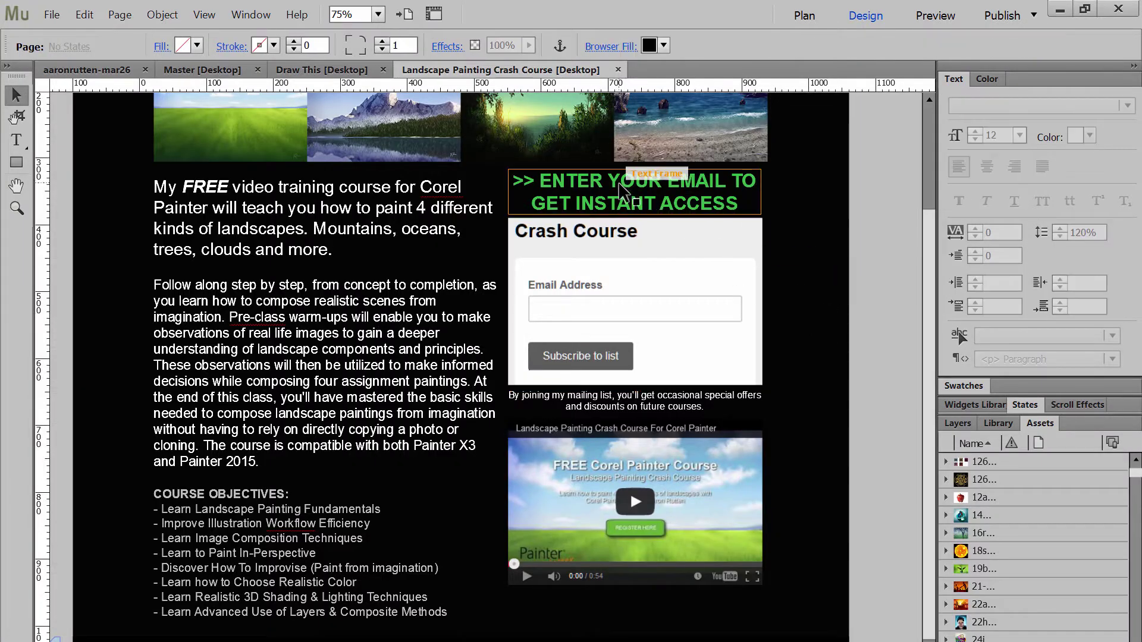
- Add an unbolded, dash-bulleted 'Objective' line under COURSE OBJECTIVES
{"action": "left_click", "coordinate": [315, 351]}
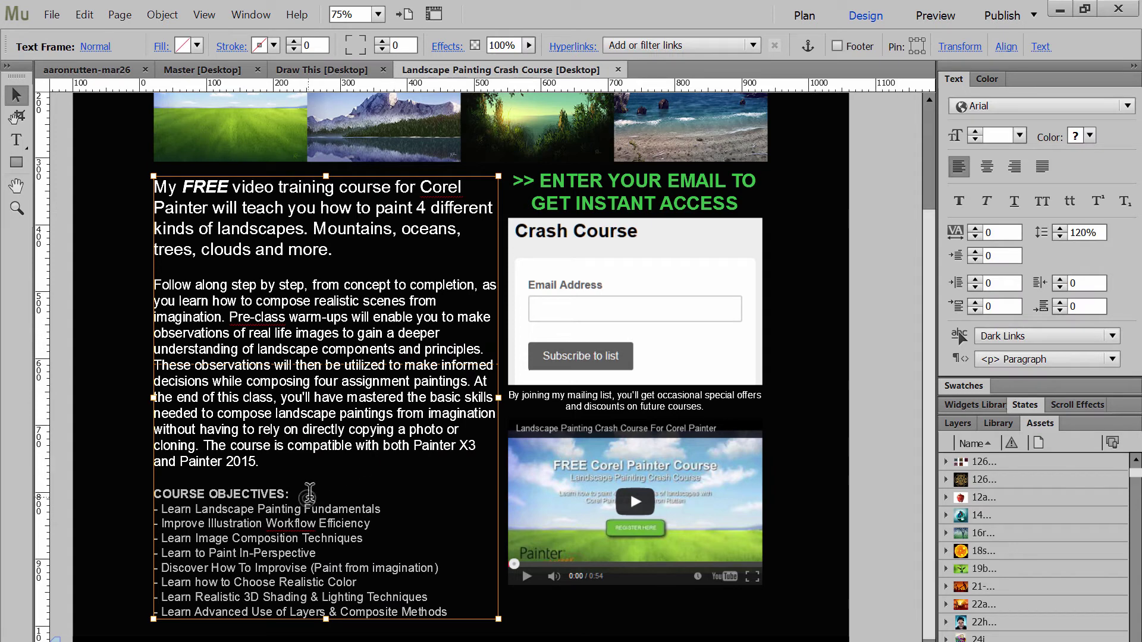
{"action": "triple_click", "coordinate": [310, 495]}
{"action": "left_click", "coordinate": [322, 495]}
{"action": "key", "text": "Return"}
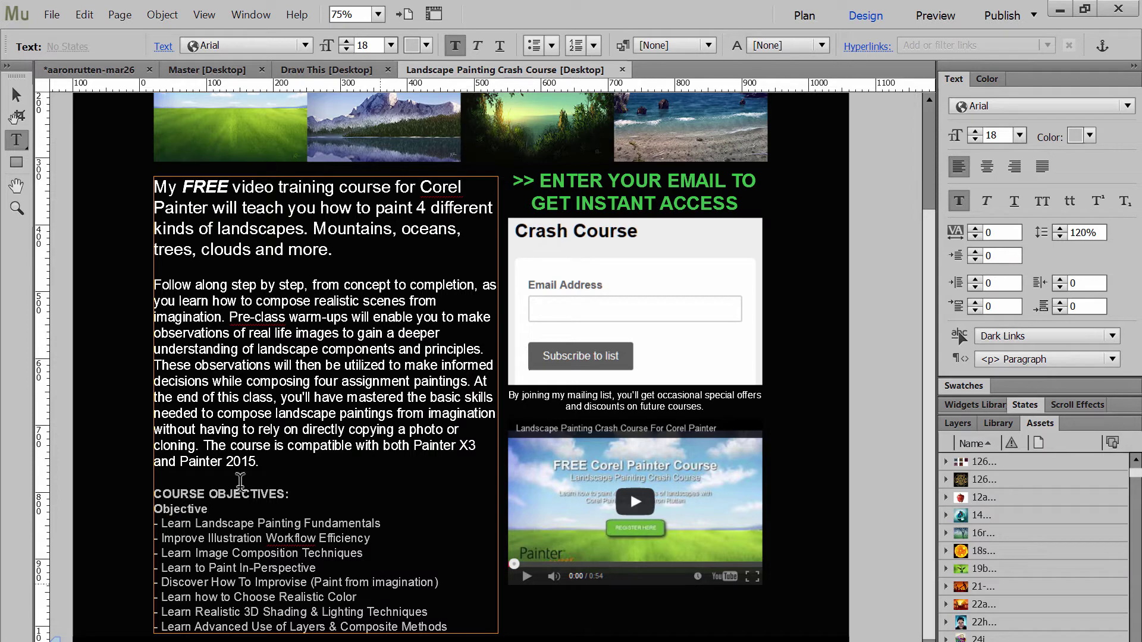
{"action": "left_click_drag", "start_coordinate": [209, 510], "coordinate": [150, 522]}
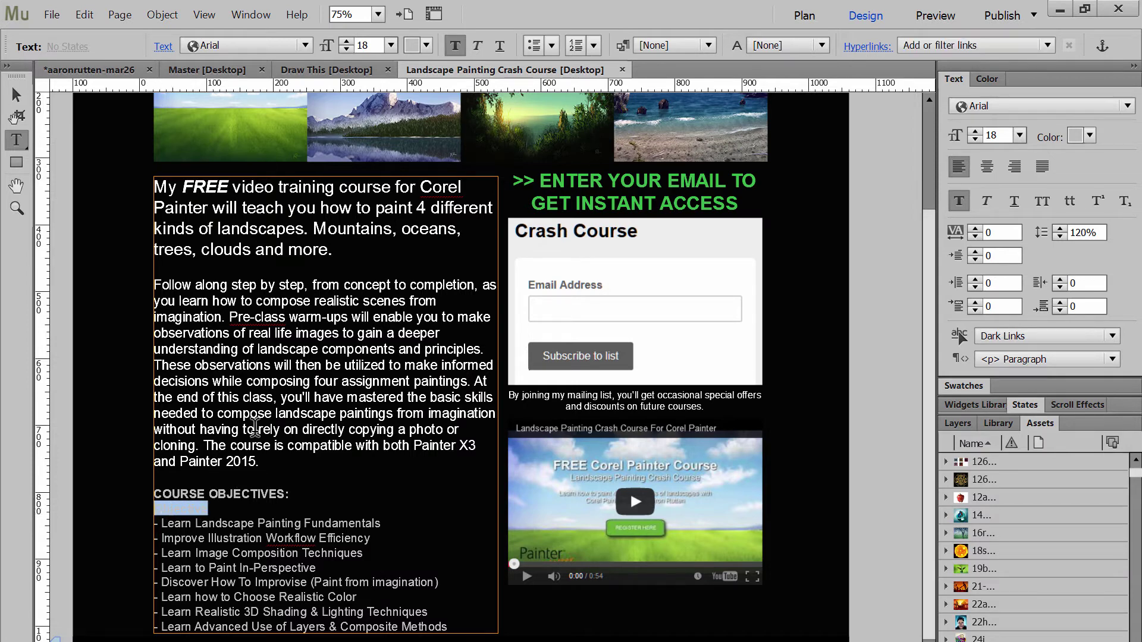
{"action": "left_click", "coordinate": [455, 46]}
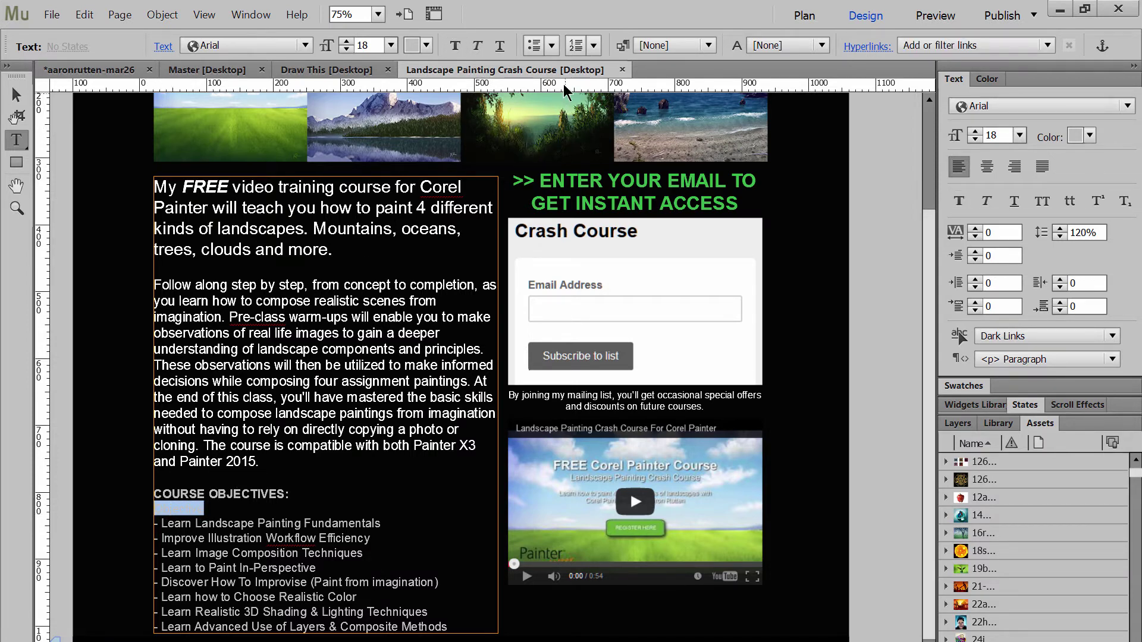
{"action": "left_click", "coordinate": [534, 45]}
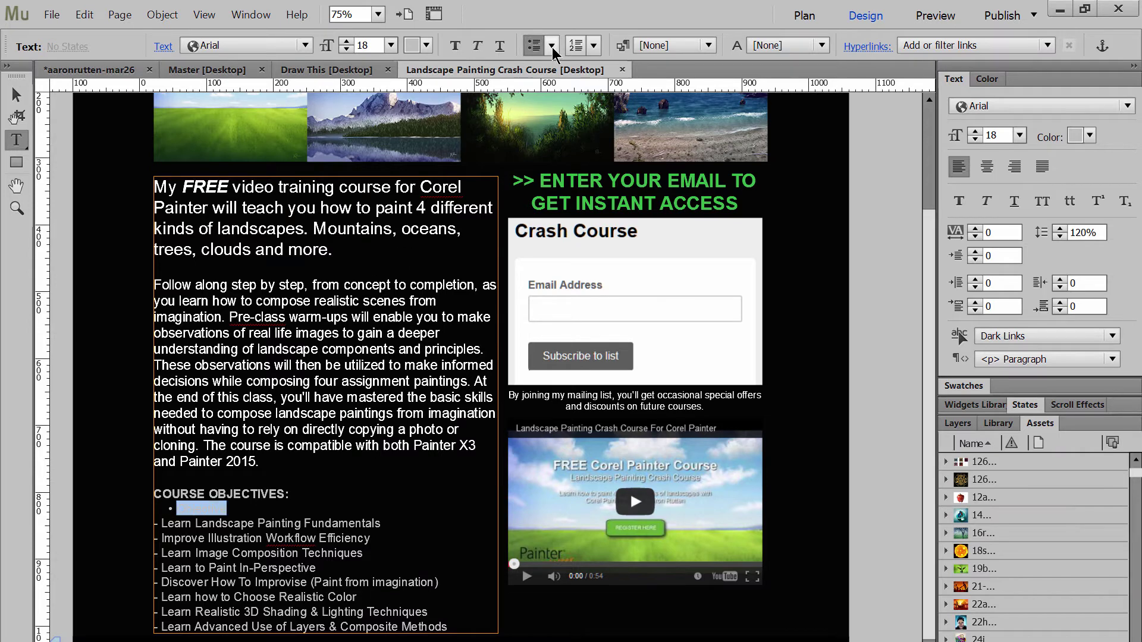
{"action": "left_click", "coordinate": [551, 45]}
{"action": "left_click", "coordinate": [604, 76]}
- Add a 'List' bullet below Objective and colour both lines yellow
{"action": "left_click", "coordinate": [241, 510]}
{"action": "key", "text": "Return"}
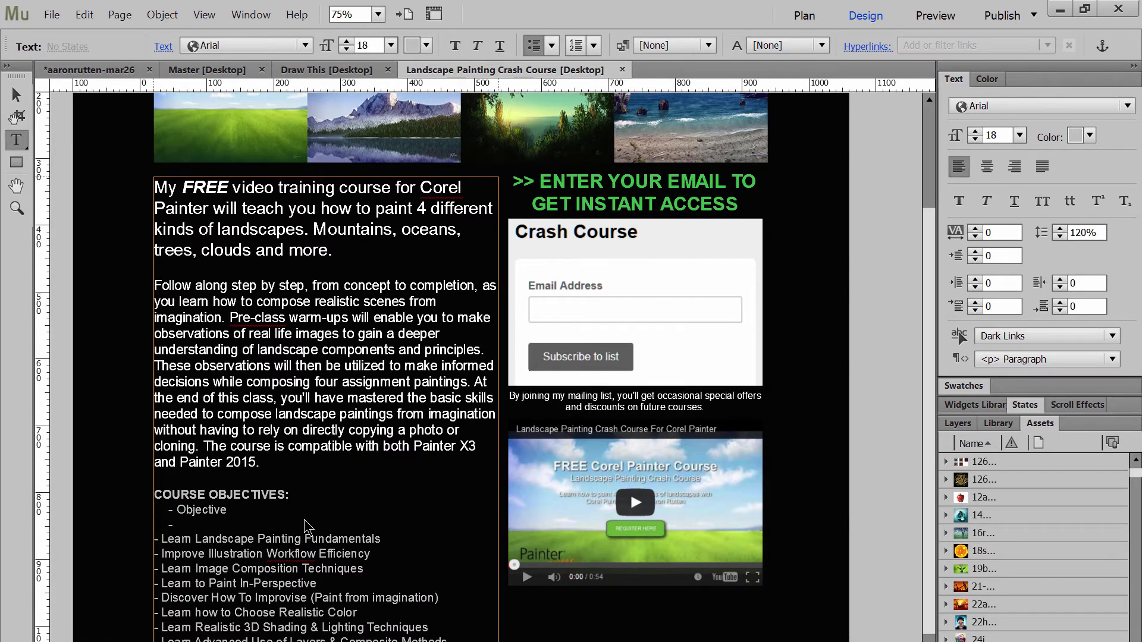
{"action": "type", "text": "List"}
{"action": "key", "text": "Return"}
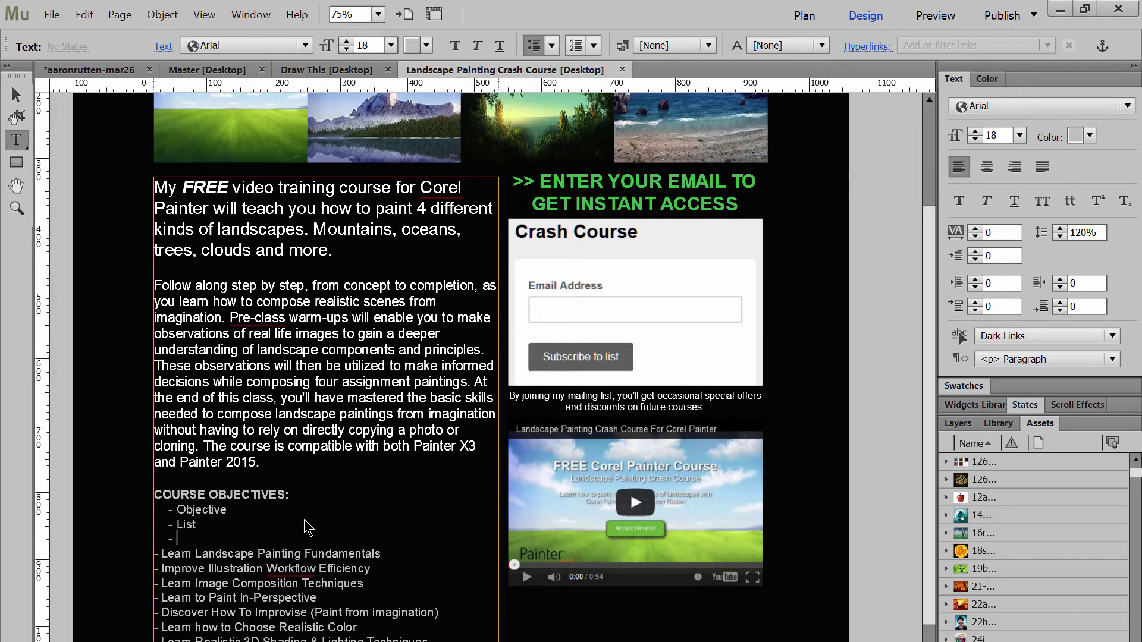
{"action": "left_click_drag", "start_coordinate": [197, 526], "coordinate": [177, 509]}
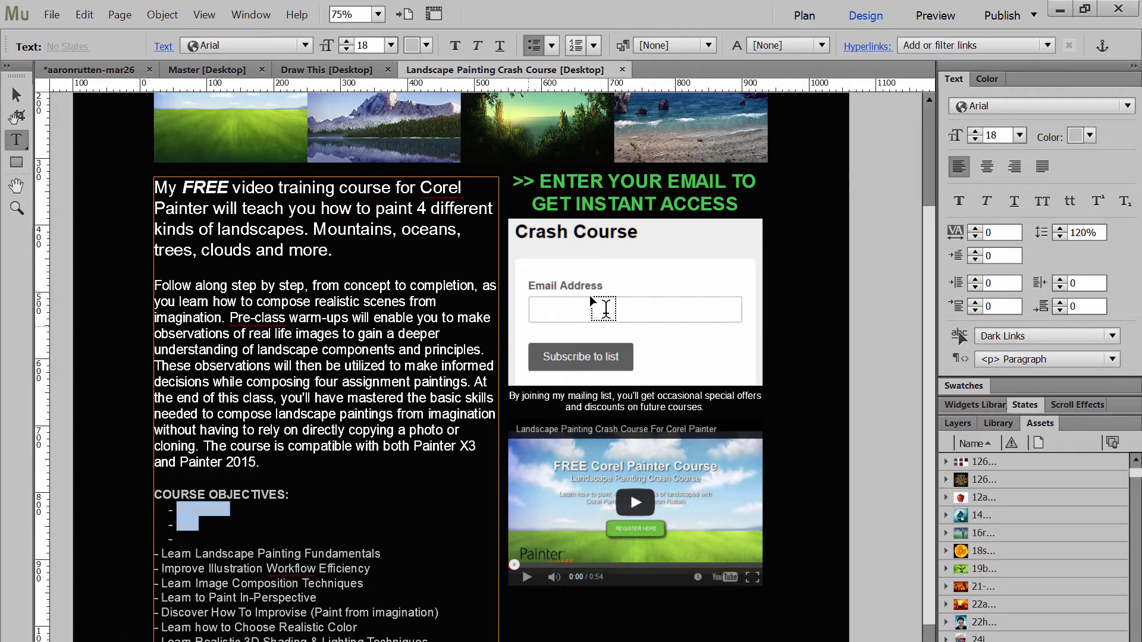
{"action": "left_click", "coordinate": [1090, 137]}
{"action": "left_click", "coordinate": [1059, 162]}
{"action": "left_click", "coordinate": [316, 529]}
{"action": "left_click", "coordinate": [324, 519]}
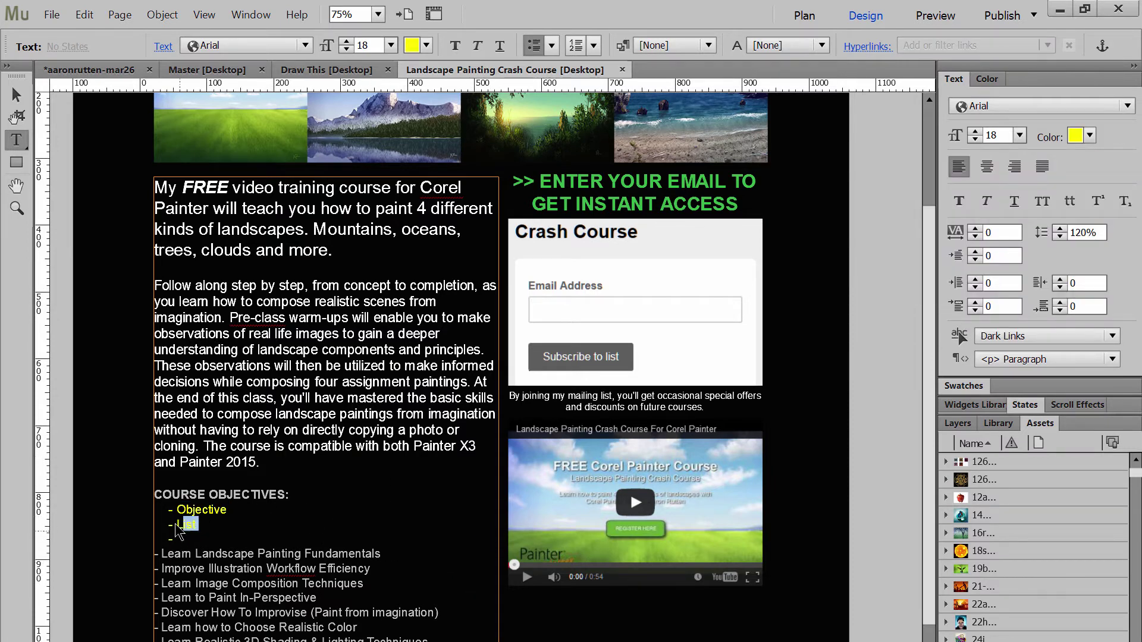
{"action": "left_click_drag", "start_coordinate": [196, 524], "coordinate": [176, 510]}
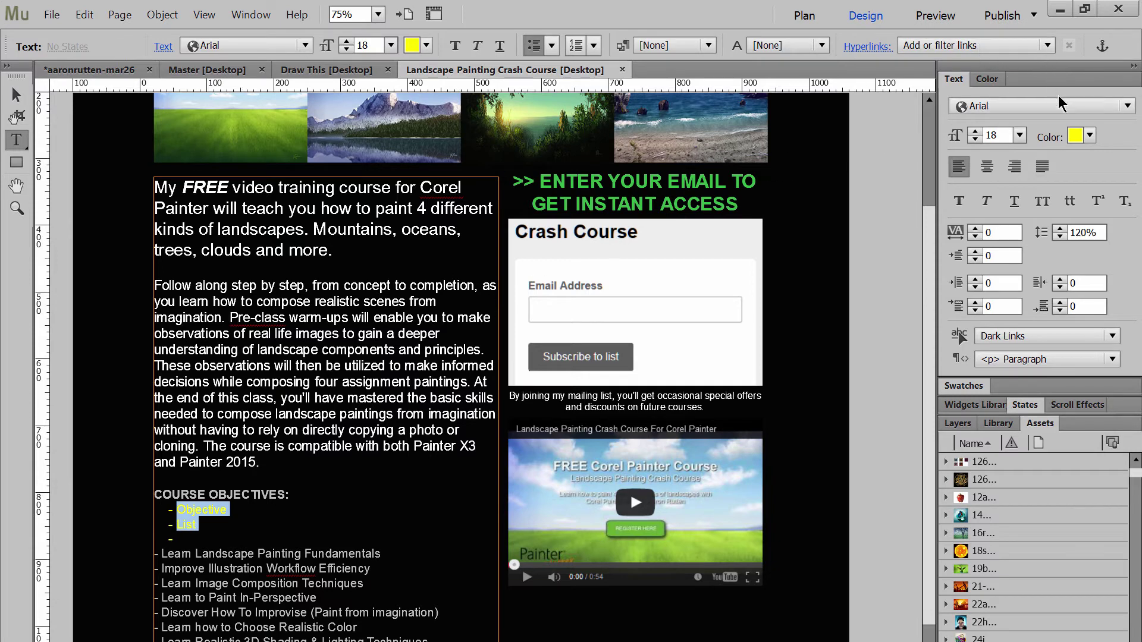
{"action": "left_click", "coordinate": [1044, 107]}
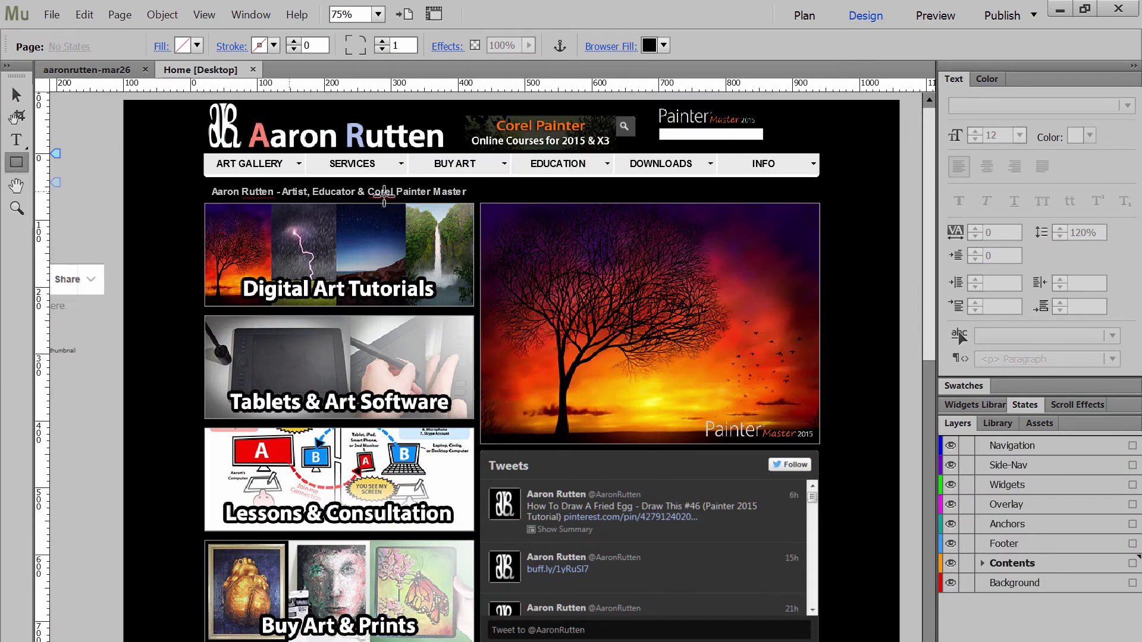
- Draw a mid-grey rectangle behind the video grid on the Background layer
{"action": "scroll", "coordinate": [931, 238], "scroll_direction": "down", "scroll_amount": 3}
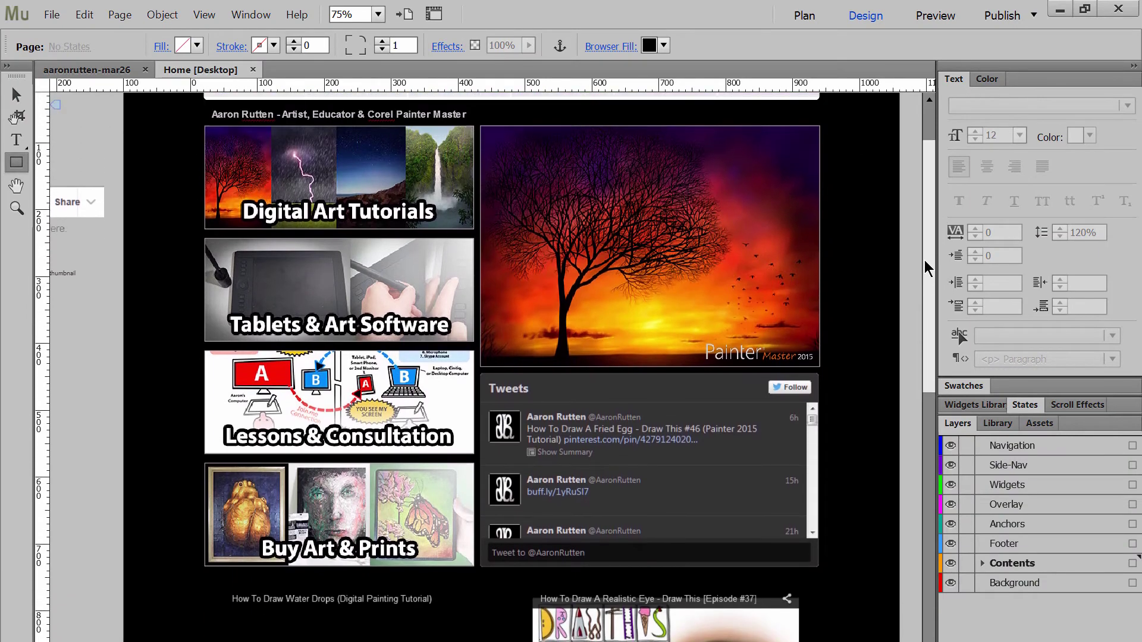
{"action": "scroll", "coordinate": [930, 238], "scroll_direction": "up", "scroll_amount": 3}
{"action": "left_click_drag", "start_coordinate": [932, 235], "coordinate": [907, 422]}
{"action": "scroll", "coordinate": [906, 423], "scroll_direction": "down", "scroll_amount": 1}
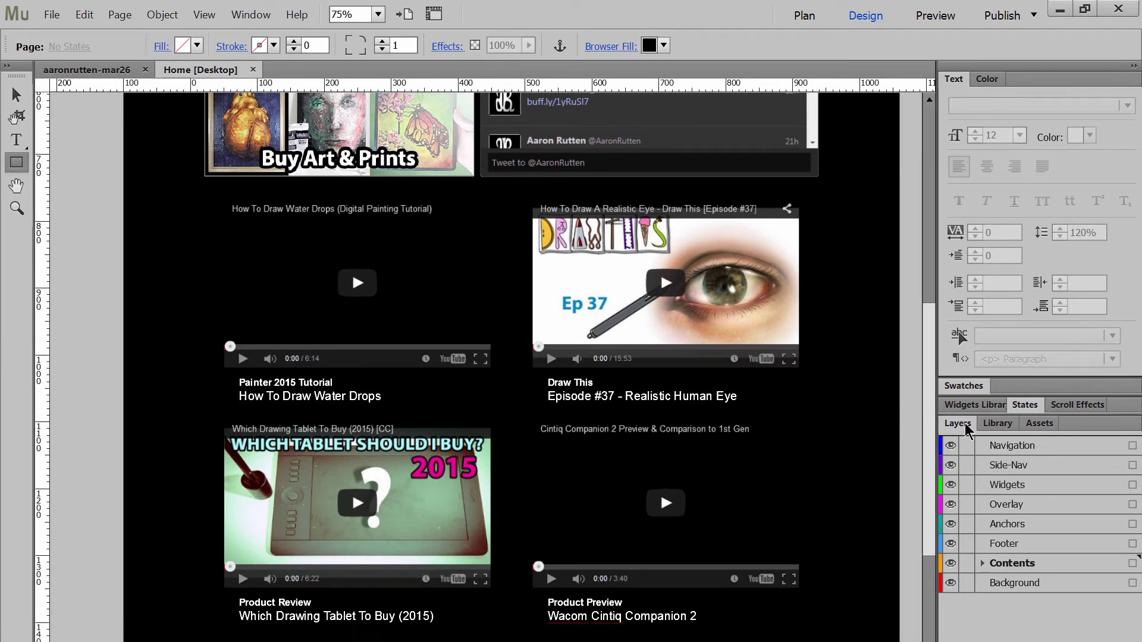
{"action": "left_click", "coordinate": [1019, 584]}
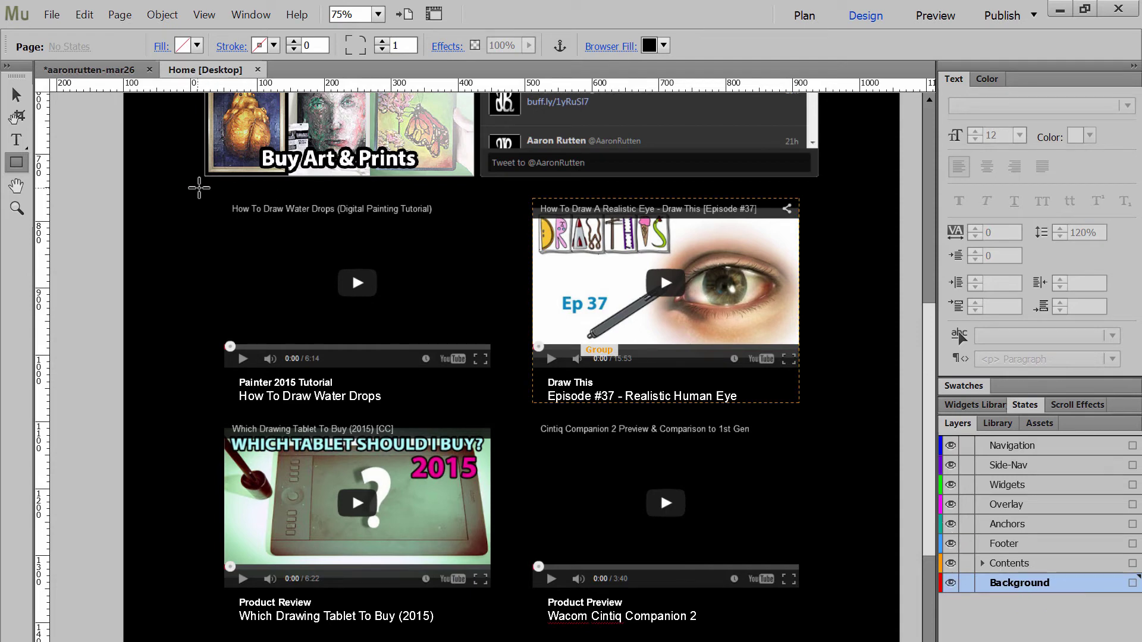
{"action": "mouse_move", "coordinate": [201, 186]}
{"action": "left_mouse_down"}
{"action": "mouse_move", "coordinate": [242, 230]}
{"action": "mouse_move", "coordinate": [599, 437]}
{"action": "mouse_move", "coordinate": [846, 641]}
{"action": "mouse_move", "coordinate": [818, 542]}
{"action": "mouse_move", "coordinate": [827, 537]}
{"action": "left_mouse_up"}
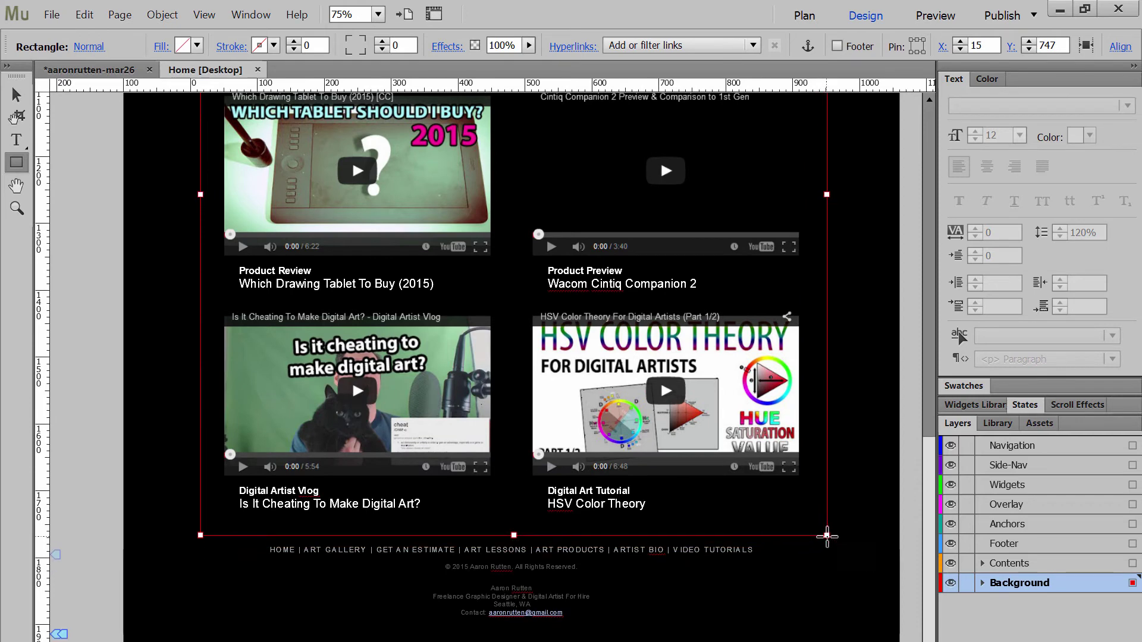
{"action": "left_click", "coordinate": [197, 46]}
{"action": "left_click", "coordinate": [410, 72]}
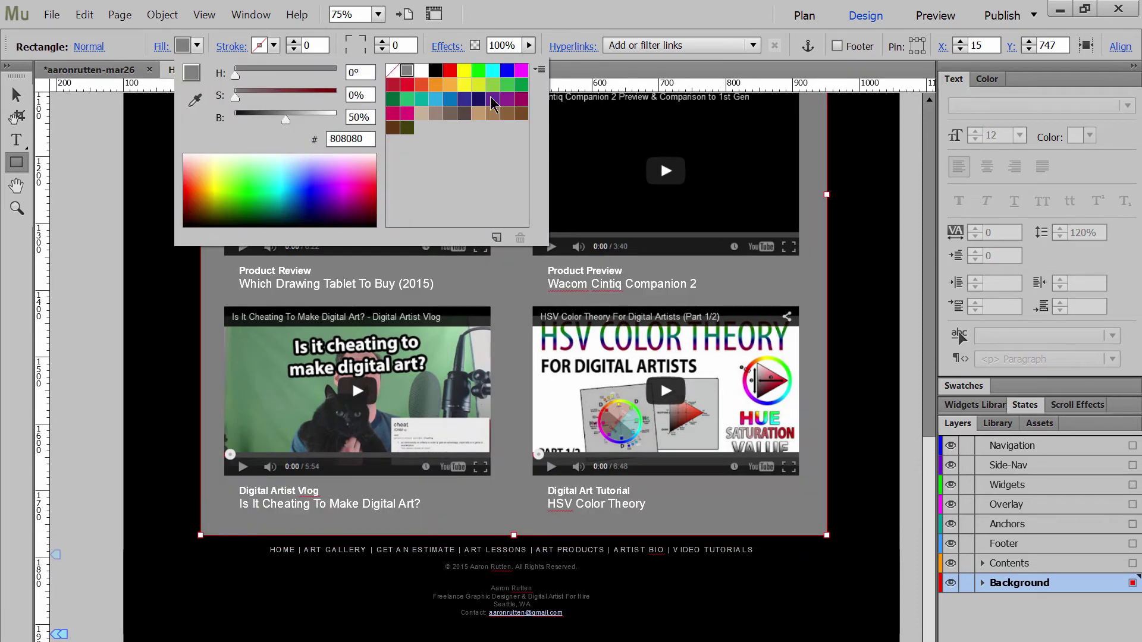
- Centre the rectangle horizontally relative to the page content area
{"action": "left_click", "coordinate": [19, 100]}
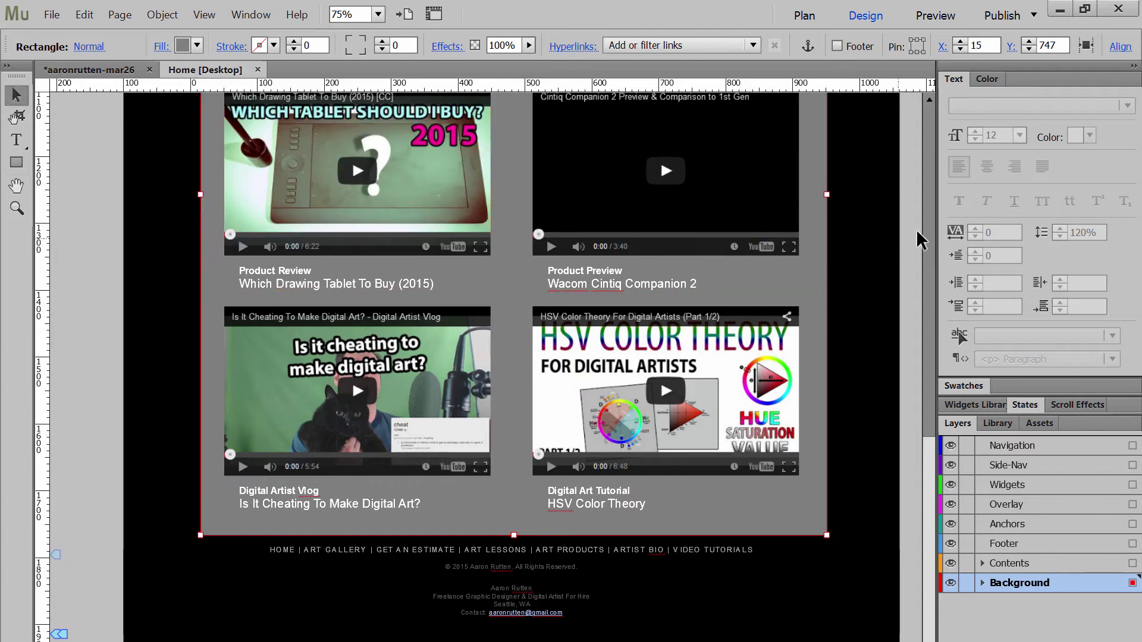
{"action": "left_click", "coordinate": [1121, 47]}
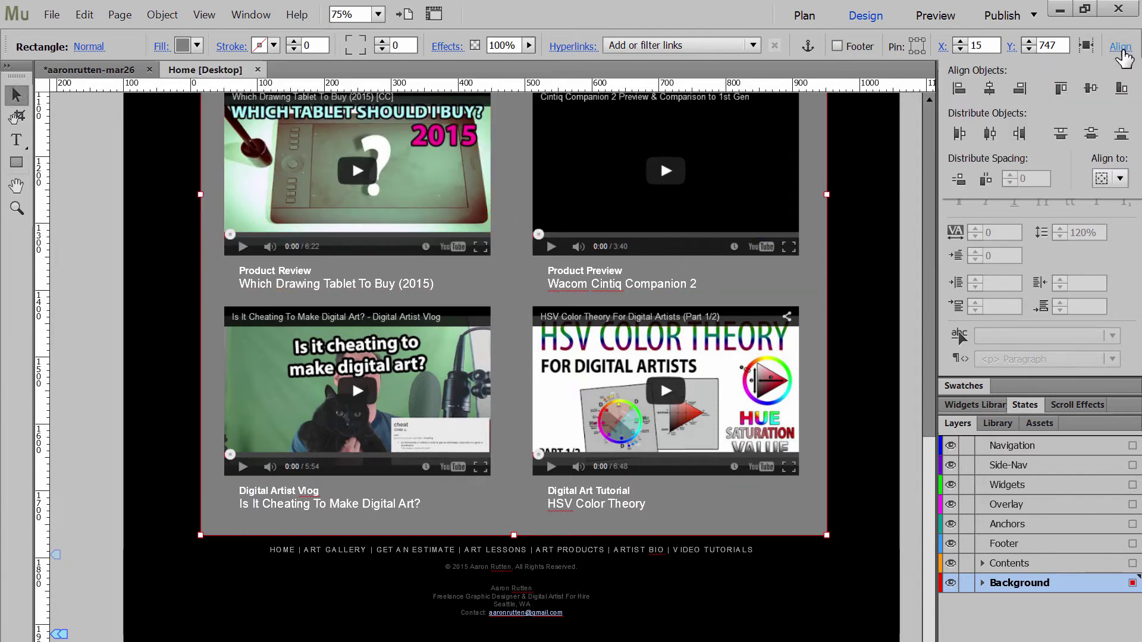
{"action": "left_click", "coordinate": [1120, 179]}
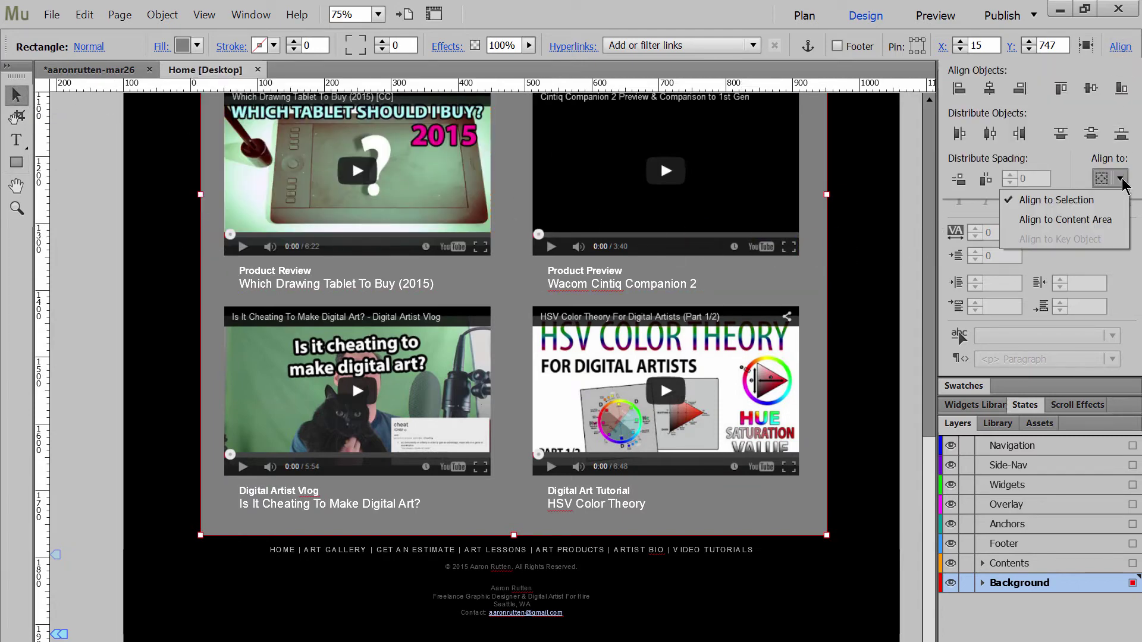
{"action": "left_click", "coordinate": [1065, 220]}
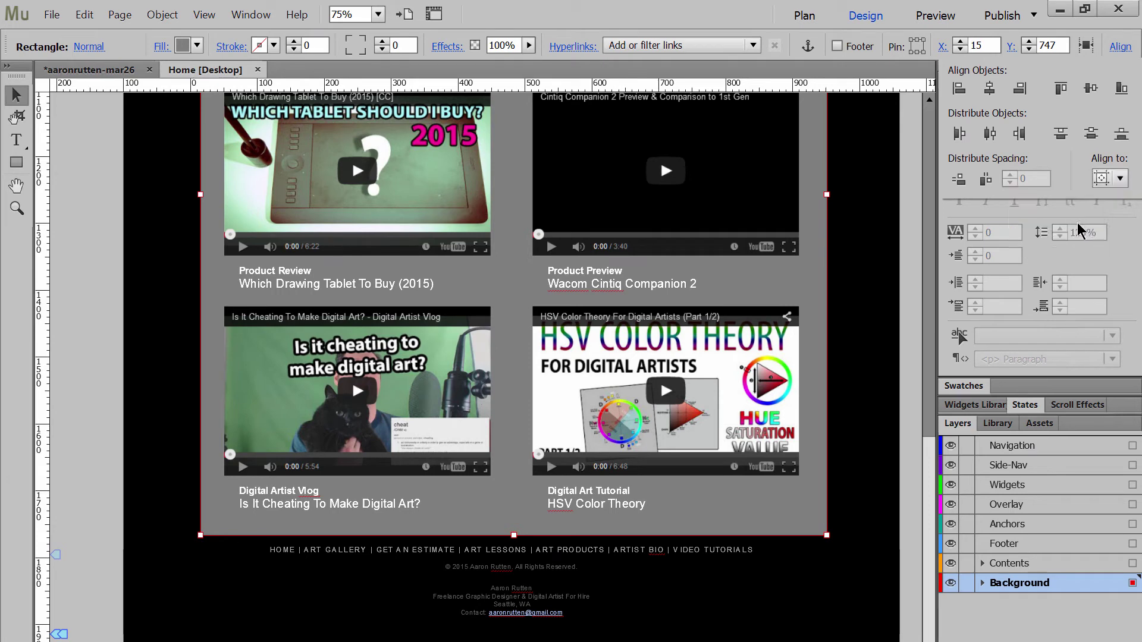
{"action": "left_click", "coordinate": [990, 89]}
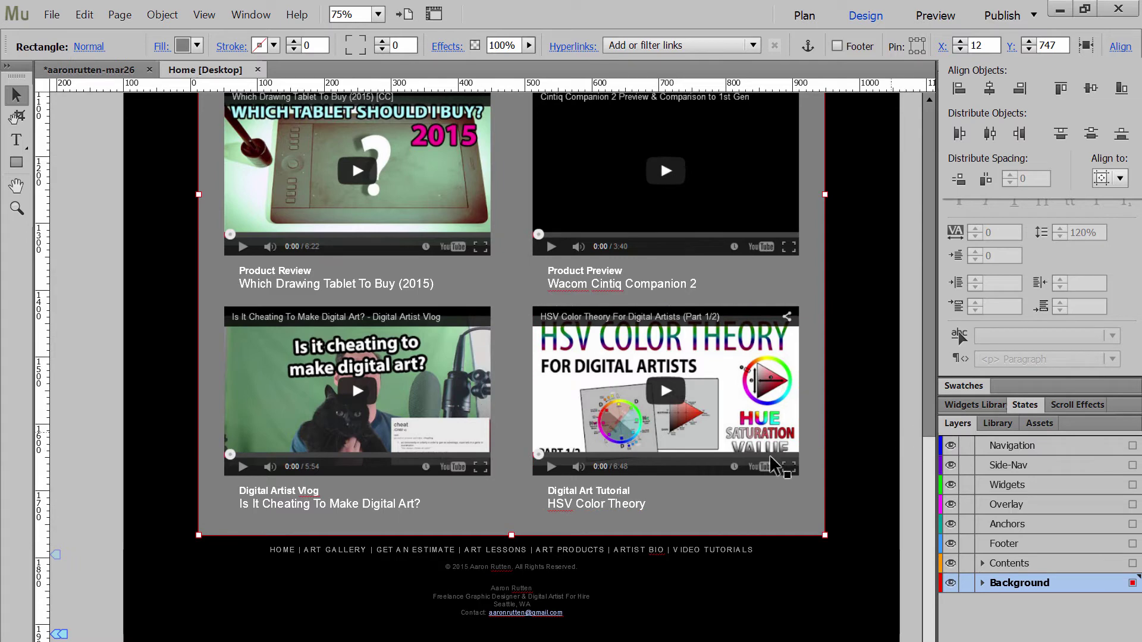
{"action": "left_click", "coordinate": [511, 532]}
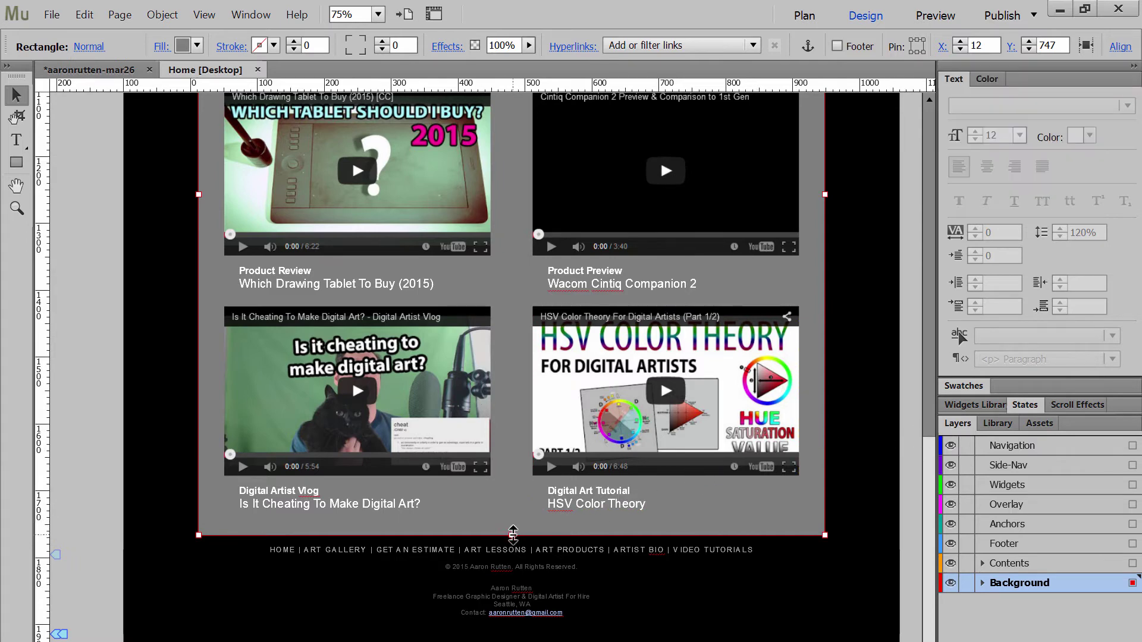
- Adjust the rectangle's bottom edge and move the page bottom up toward the footer
{"action": "left_click_drag", "start_coordinate": [513, 529], "coordinate": [513, 522]}
{"action": "mouse_move", "coordinate": [56, 635]}
{"action": "left_mouse_down"}
{"action": "mouse_move", "coordinate": [68, 588]}
{"action": "mouse_move", "coordinate": [68, 625]}
{"action": "left_mouse_up"}
{"action": "scroll", "coordinate": [927, 476], "scroll_direction": "up", "scroll_amount": 1}
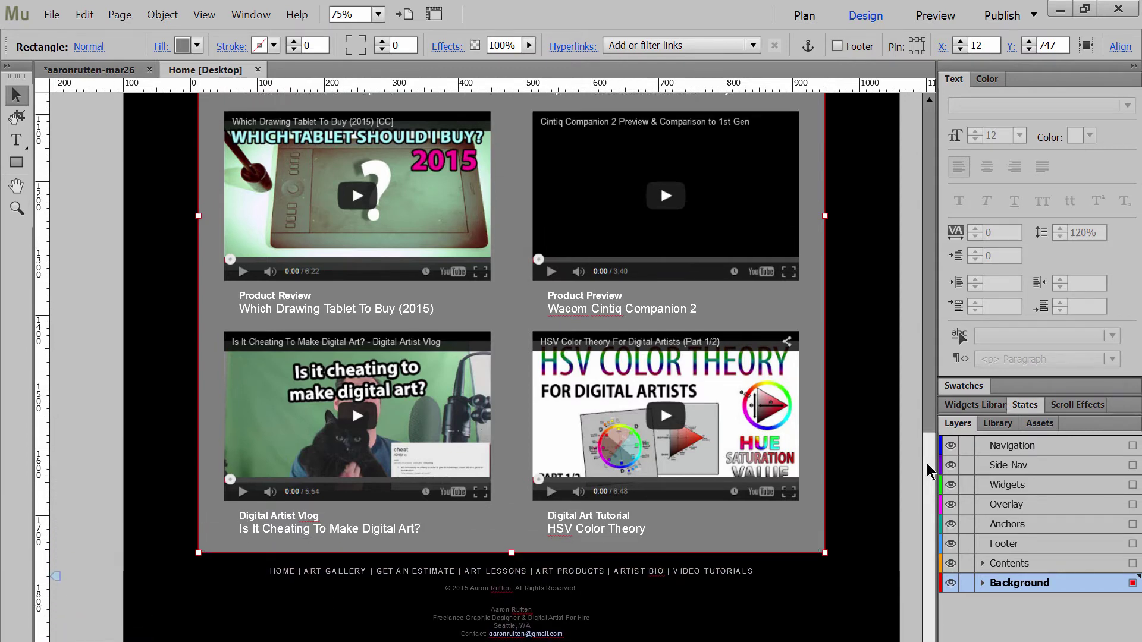
{"action": "left_click_drag", "start_coordinate": [512, 553], "coordinate": [473, 576]}
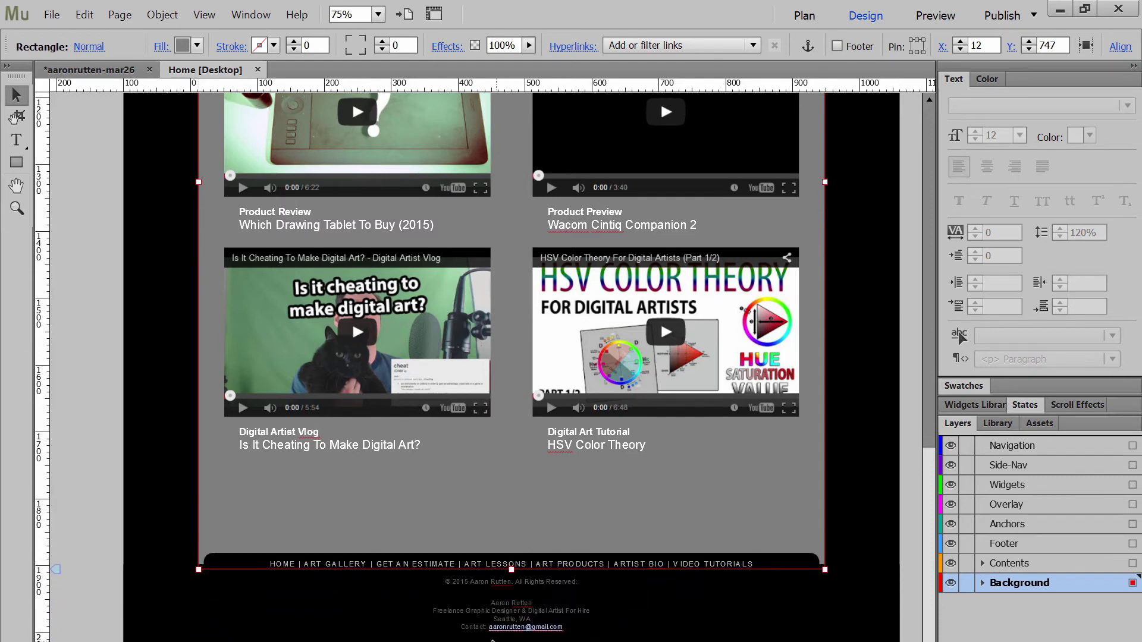
{"action": "key", "text": "ctrl+z"}
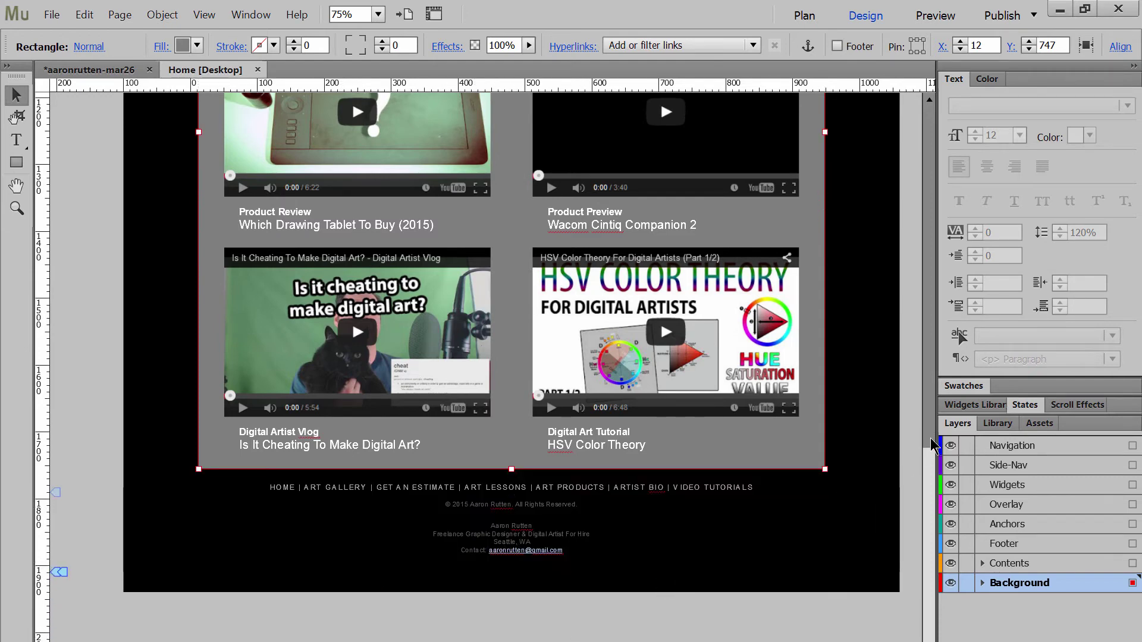
{"action": "scroll", "coordinate": [932, 434], "scroll_direction": "up", "scroll_amount": 10}
{"action": "left_click", "coordinate": [52, 15]}
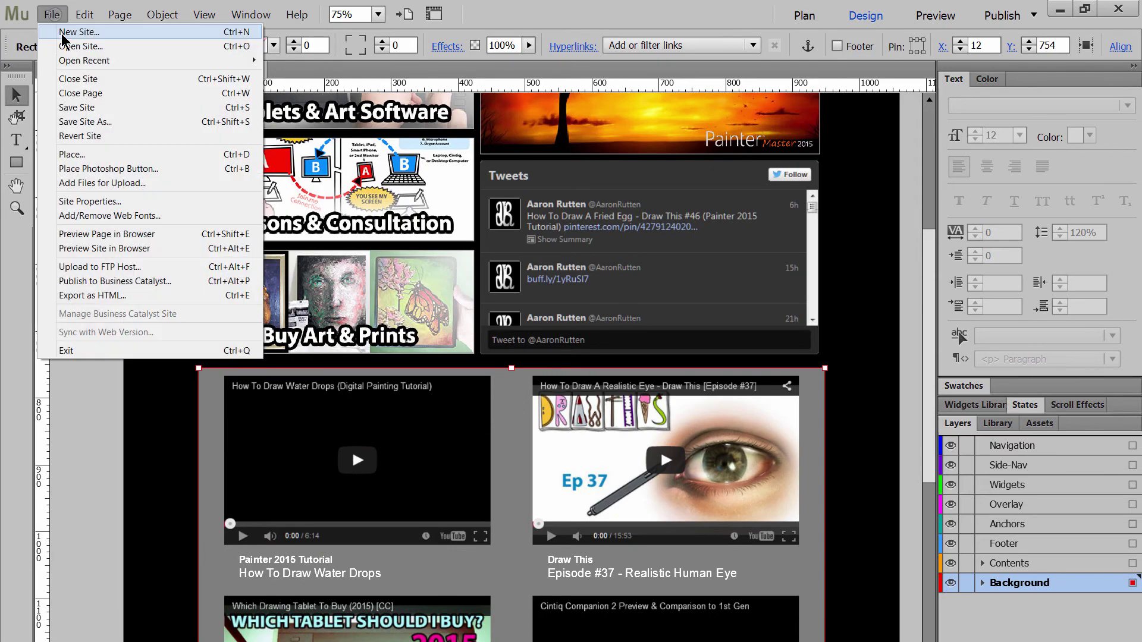
- Preview the Home page in Firefox and scroll to check the grey panel behind the videos
{"action": "left_click", "coordinate": [115, 236]}
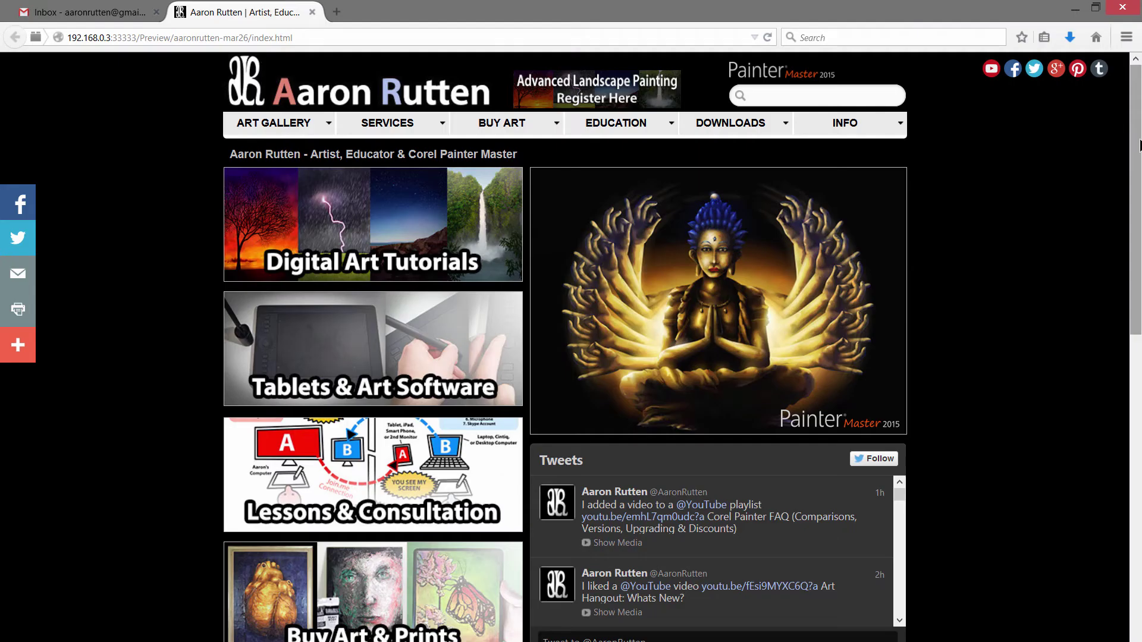
{"action": "scroll", "coordinate": [1122, 265], "scroll_direction": "down", "scroll_amount": 6}
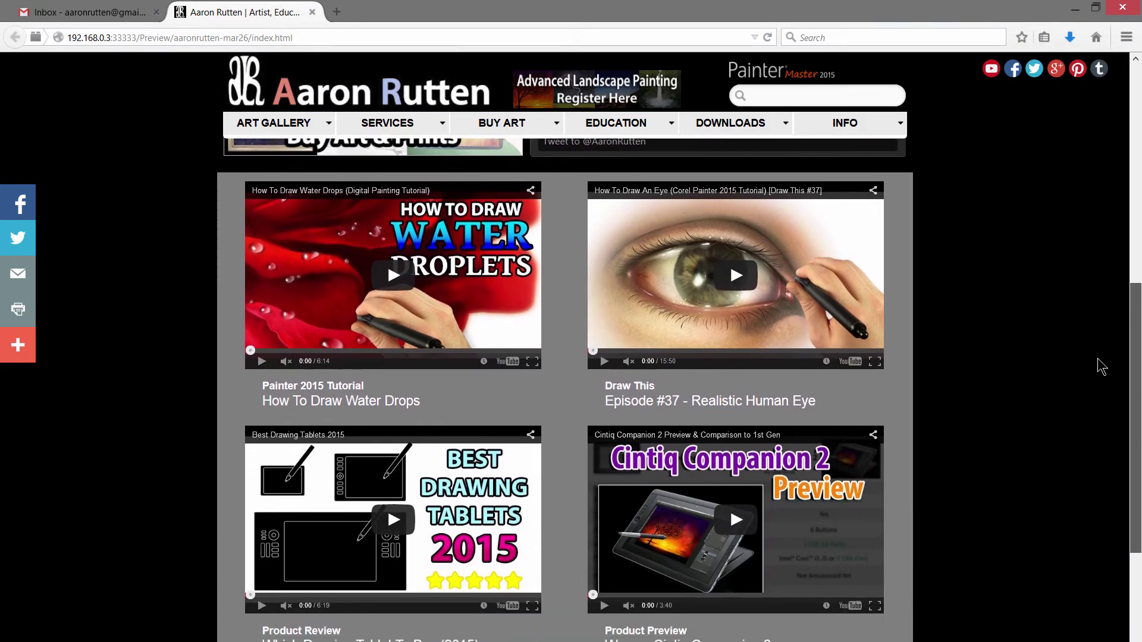
{"action": "scroll", "coordinate": [1089, 419], "scroll_direction": "down", "scroll_amount": 4}
{"action": "scroll", "coordinate": [1063, 530], "scroll_direction": "up", "scroll_amount": 7}
{"action": "key", "text": "alt+Tab"}
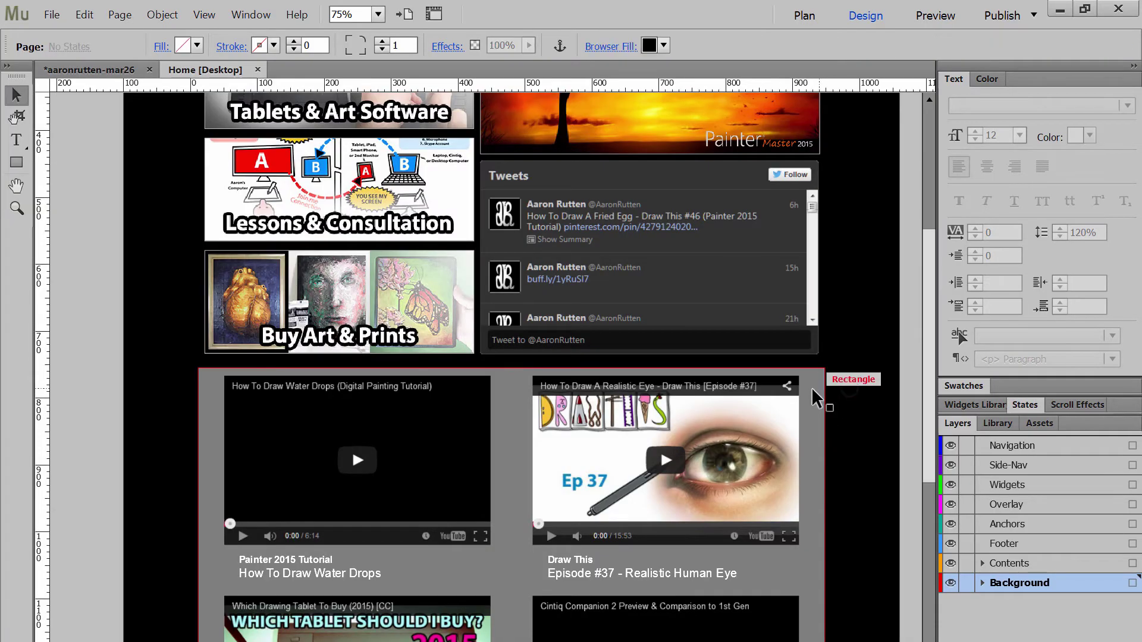
- Round the rectangle's corners to 12
{"action": "left_click", "coordinate": [384, 41]}
{"action": "left_click", "coordinate": [384, 41]}
{"action": "left_click", "coordinate": [384, 41]}
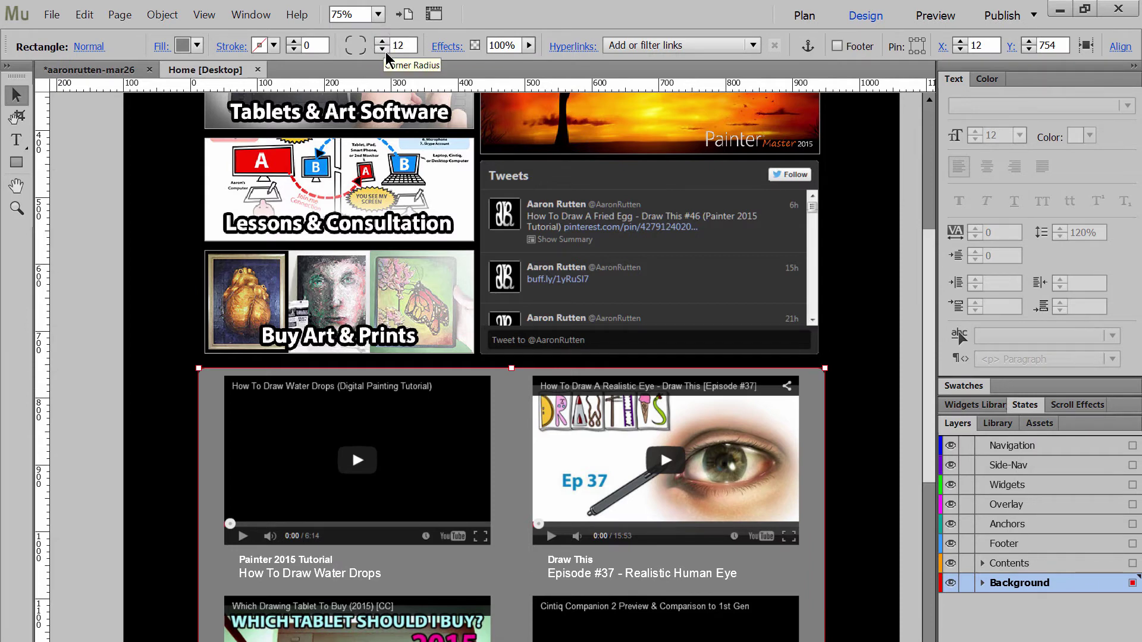
{"action": "left_click", "coordinate": [856, 396]}
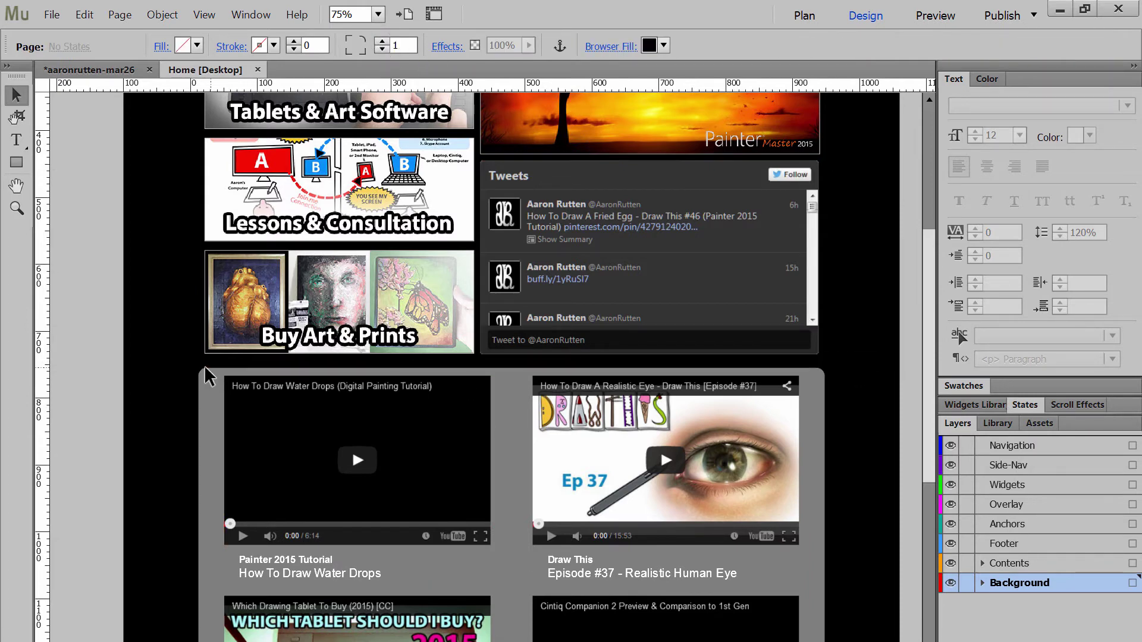
- Change the video-container rectangle's fill to a vertical gradient
{"action": "scroll", "coordinate": [888, 397], "scroll_direction": "down", "scroll_amount": 3}
{"action": "left_click", "coordinate": [821, 331]}
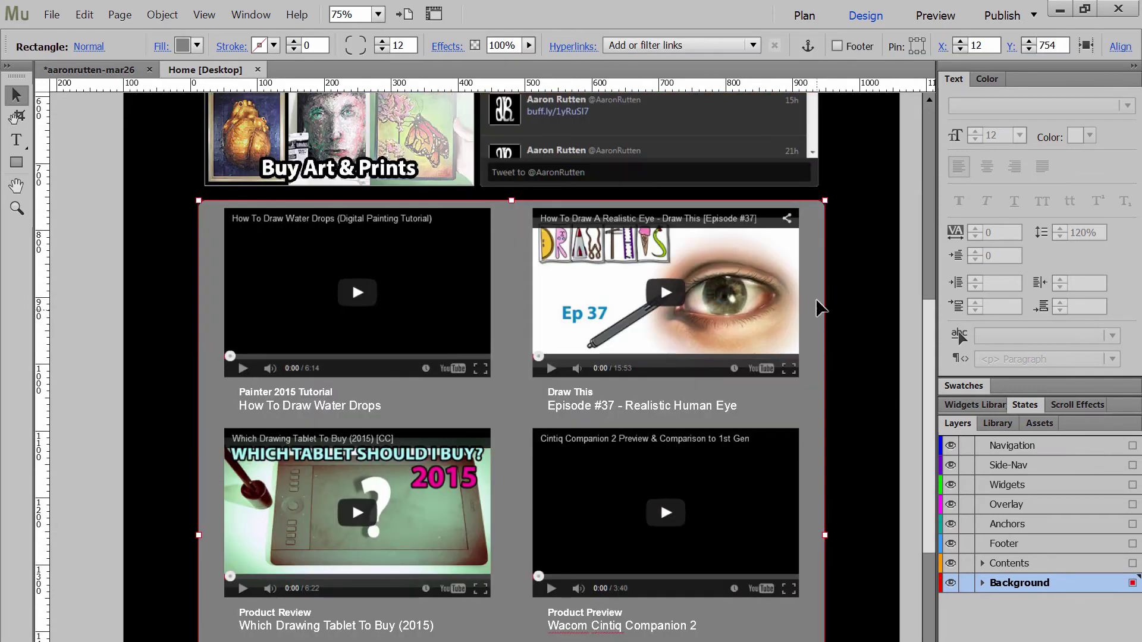
{"action": "left_click", "coordinate": [161, 46]}
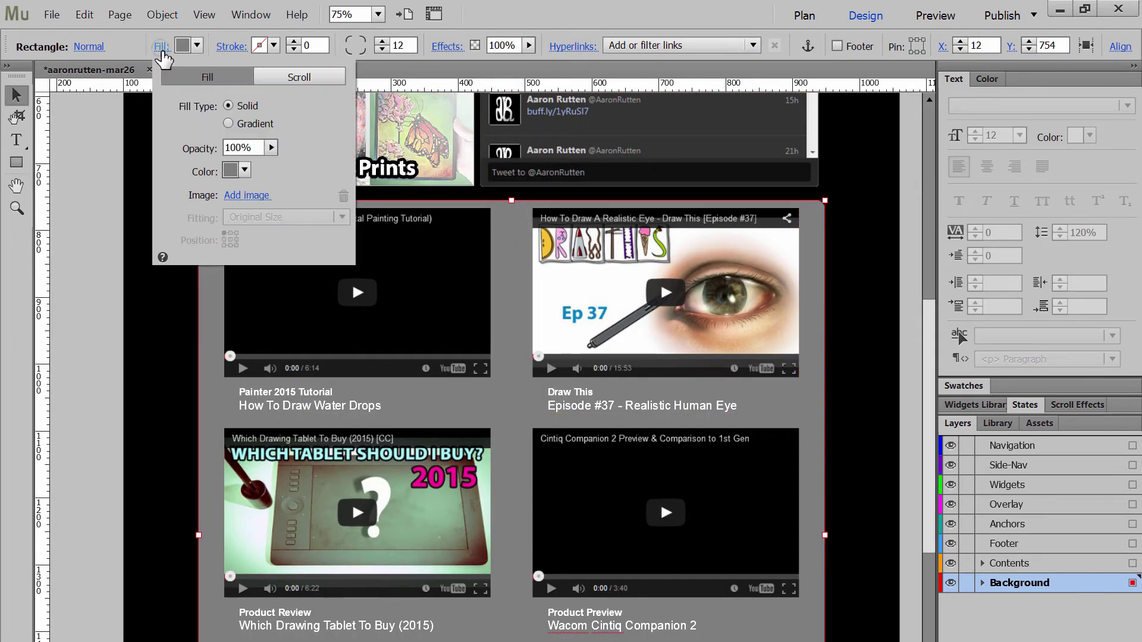
{"action": "left_click", "coordinate": [229, 124]}
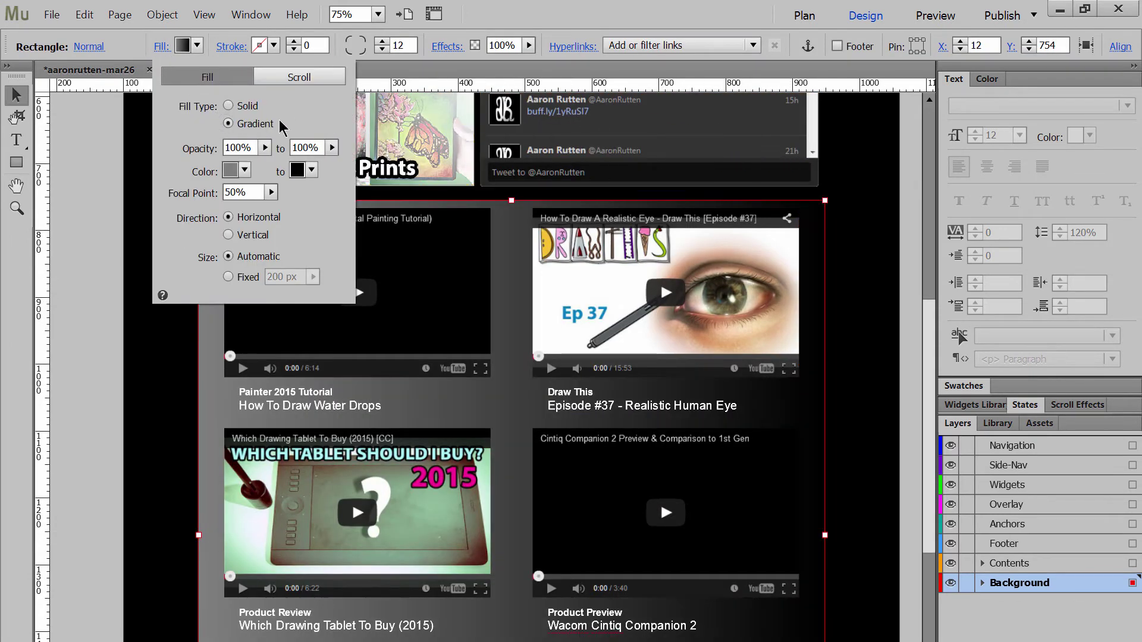
{"action": "left_click", "coordinate": [228, 235]}
- Give the rectangle a 1-pixel grey stroke
{"action": "scroll", "coordinate": [352, 376], "scroll_direction": "up", "scroll_amount": 2}
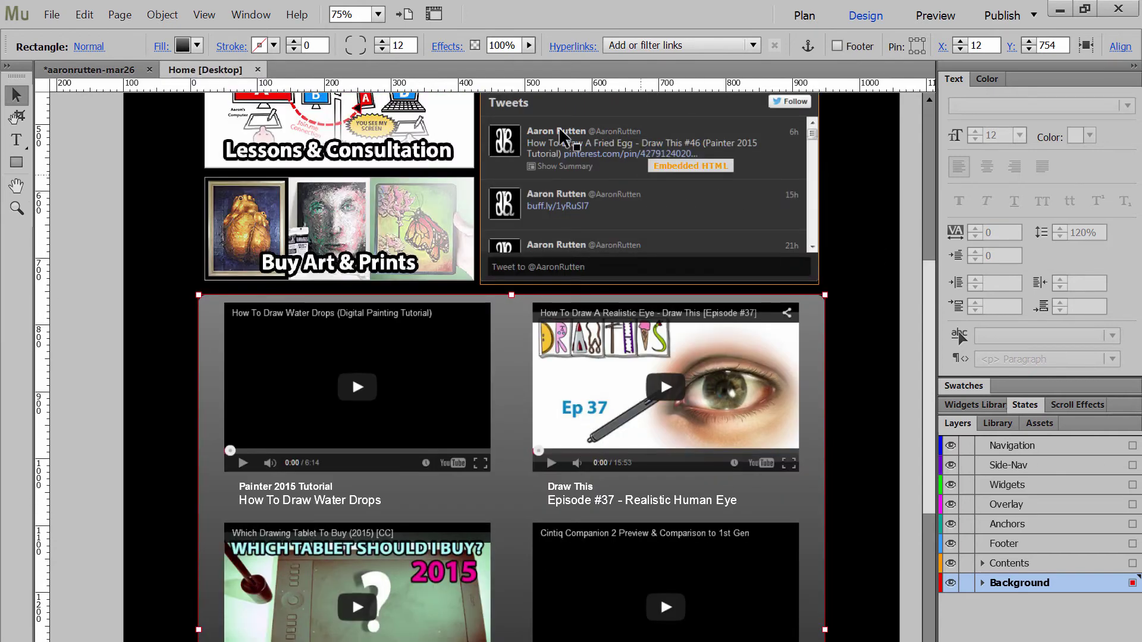
{"action": "left_click", "coordinate": [294, 43]}
{"action": "left_click", "coordinate": [260, 46]}
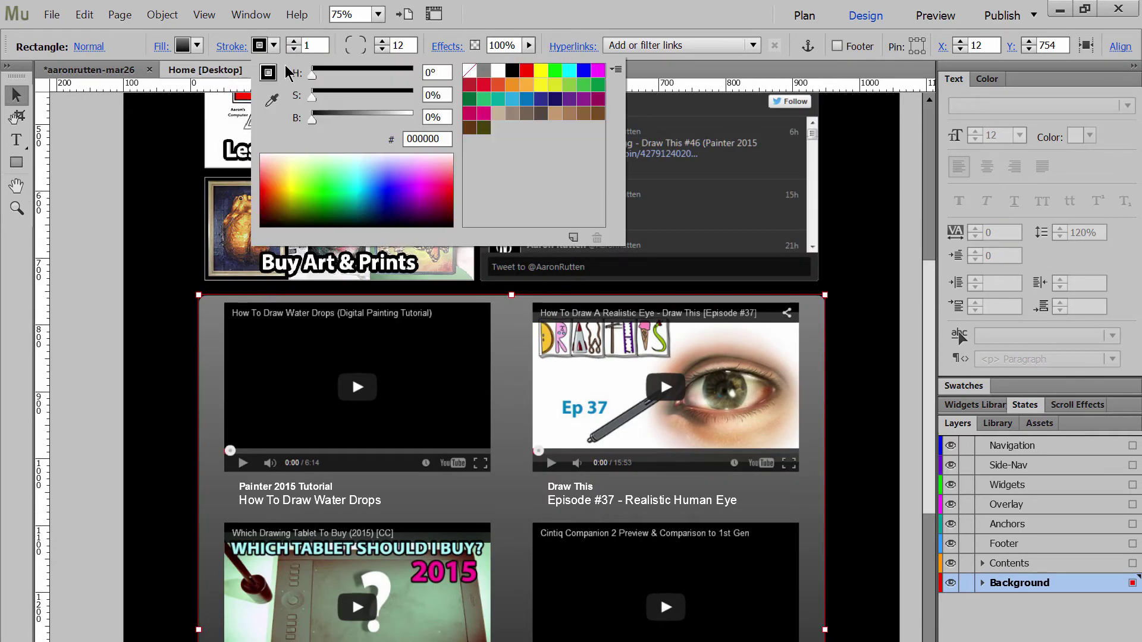
{"action": "left_click", "coordinate": [492, 76]}
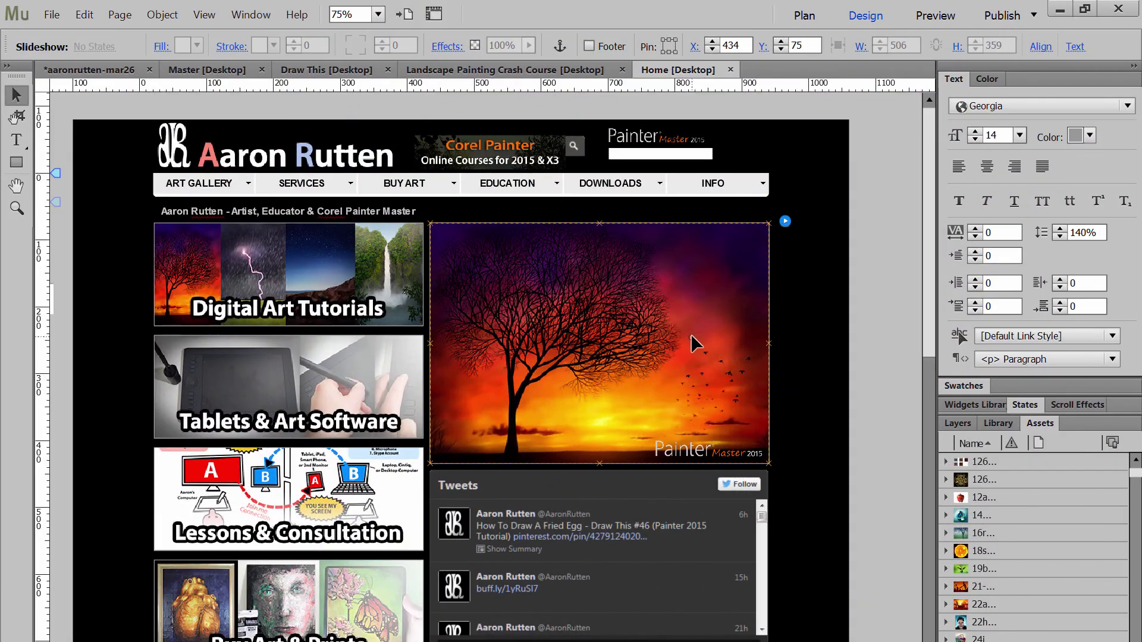
- Add the 3trees3, 5laser and 2beetle images to the home page hero slideshow
{"action": "left_click", "coordinate": [691, 335]}
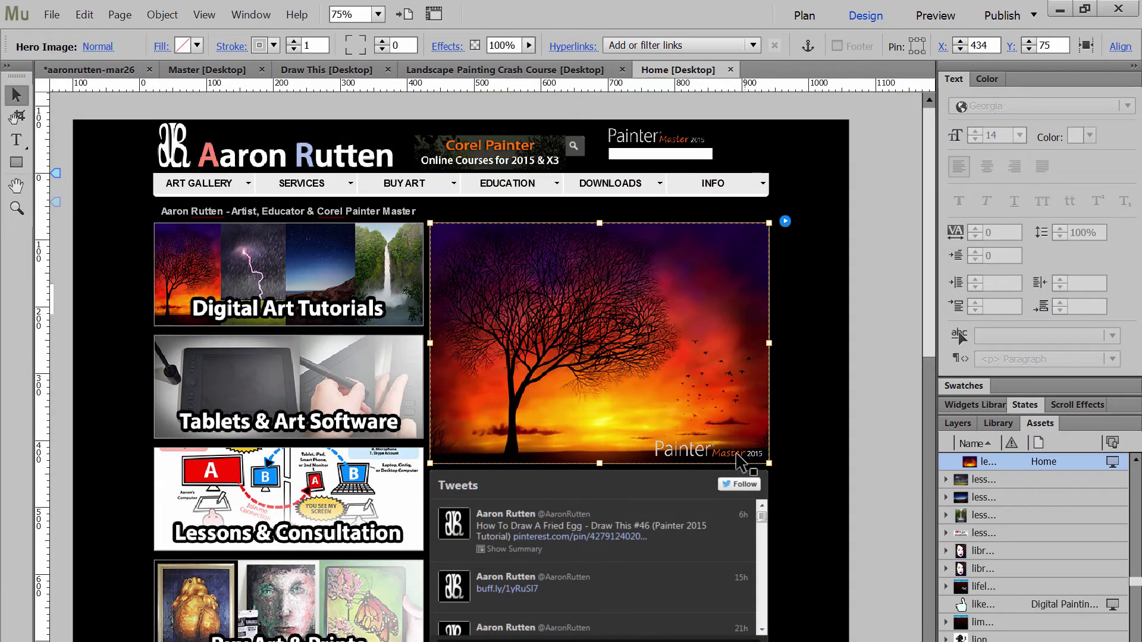
{"action": "left_click", "coordinate": [786, 221]}
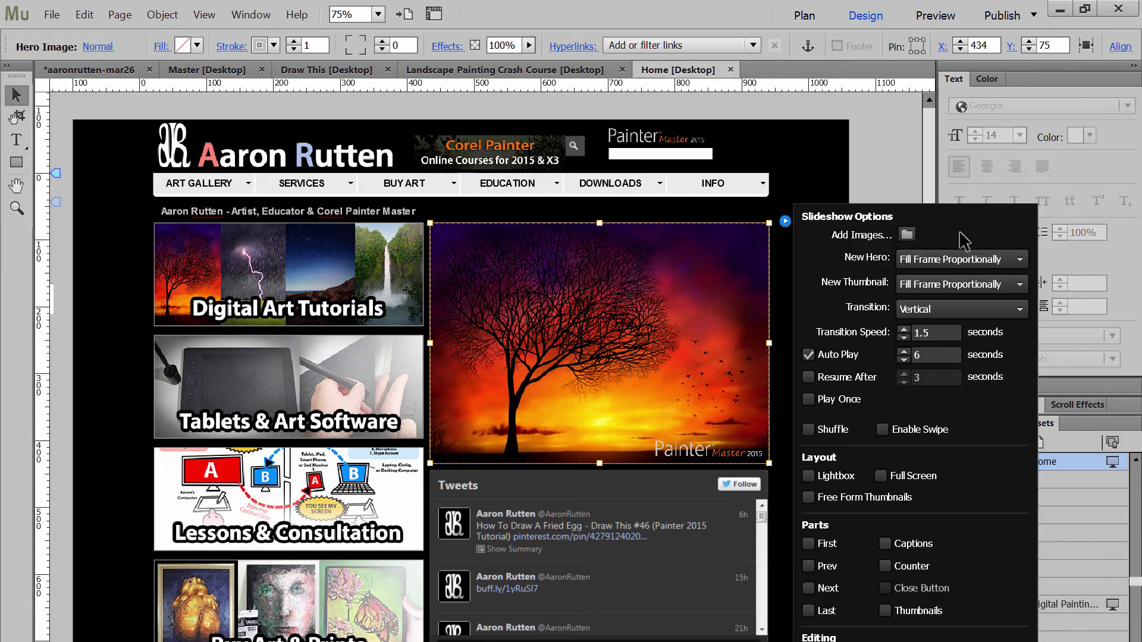
{"action": "left_click", "coordinate": [906, 234]}
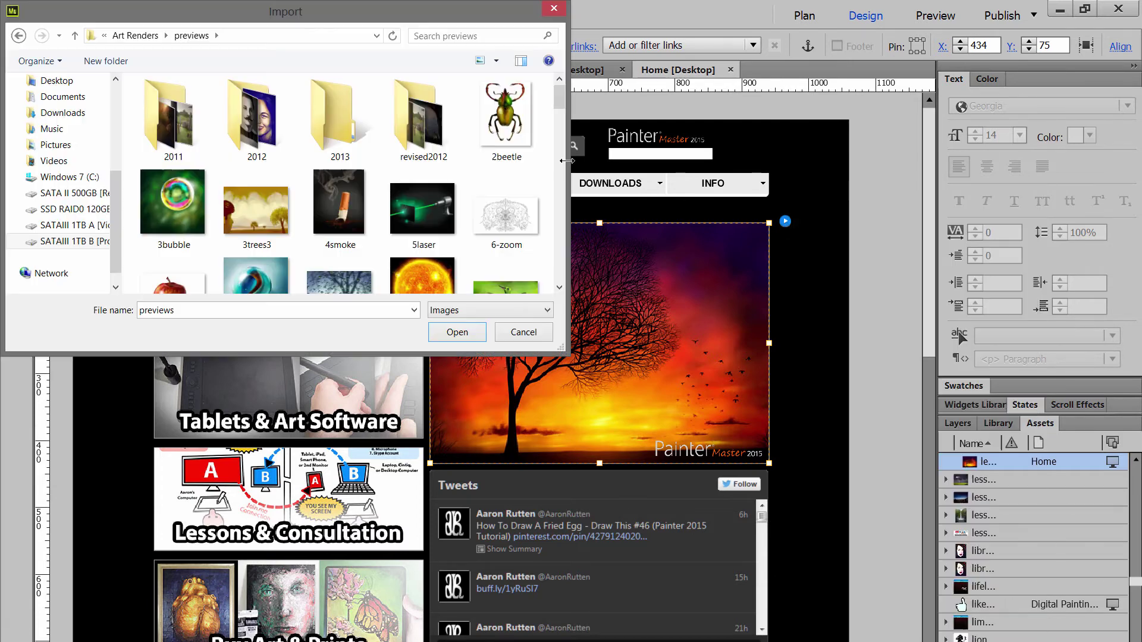
{"action": "left_click", "coordinate": [256, 208]}
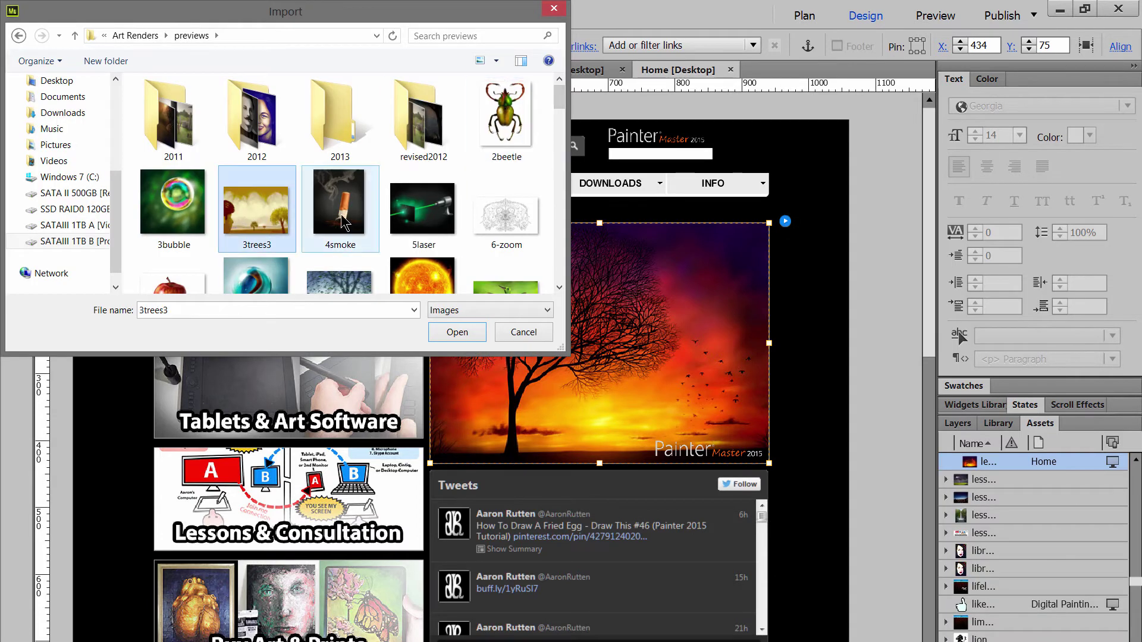
{"action": "left_click", "coordinate": [443, 223], "text": "ctrl"}
{"action": "left_click", "coordinate": [503, 134], "text": "ctrl"}
{"action": "left_click", "coordinate": [479, 334]}
{"action": "left_click", "coordinate": [796, 507]}
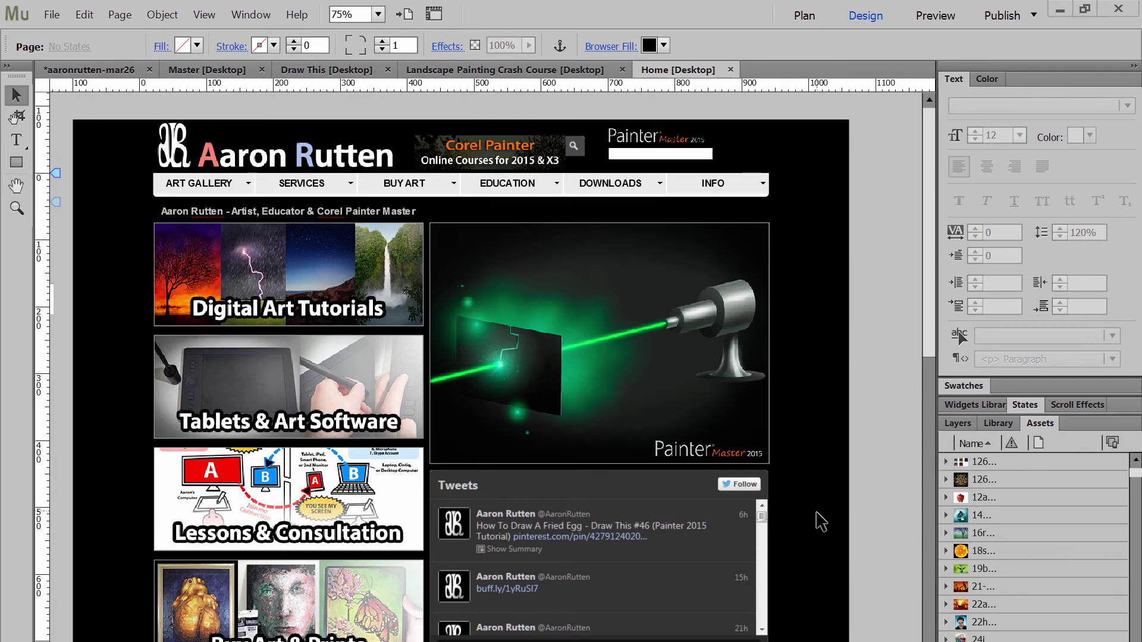
{"action": "left_click", "coordinate": [766, 229]}
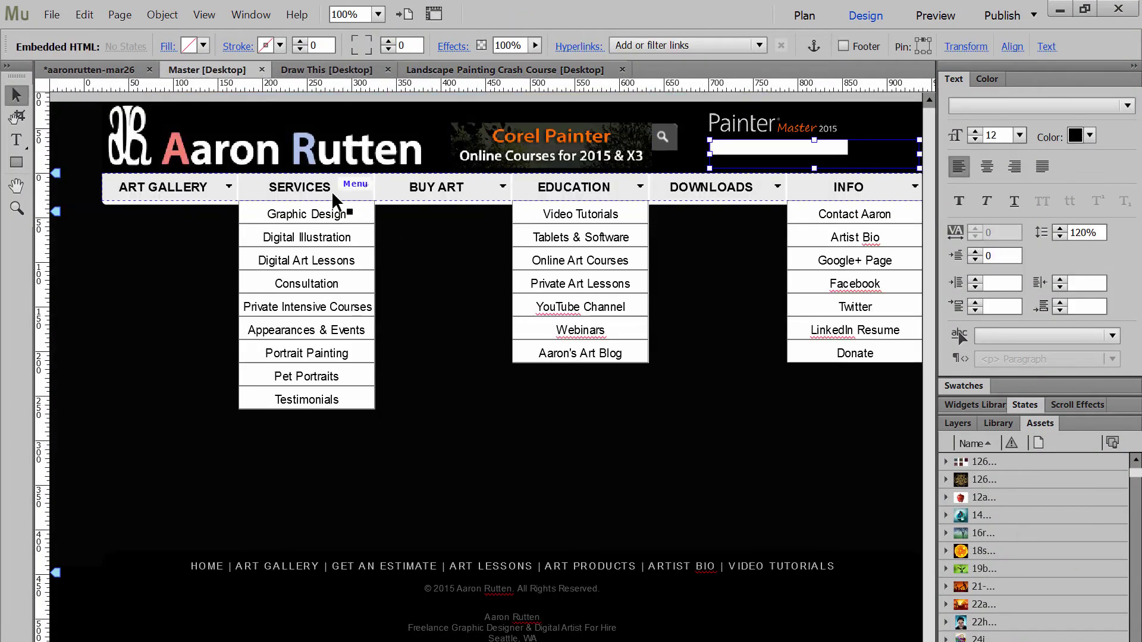
- Under SERVICES, add a Testimonials2 item below Testimonials and an empty submenu beside Testimonials
{"action": "left_click", "coordinate": [337, 190]}
{"action": "left_click", "coordinate": [344, 209]}
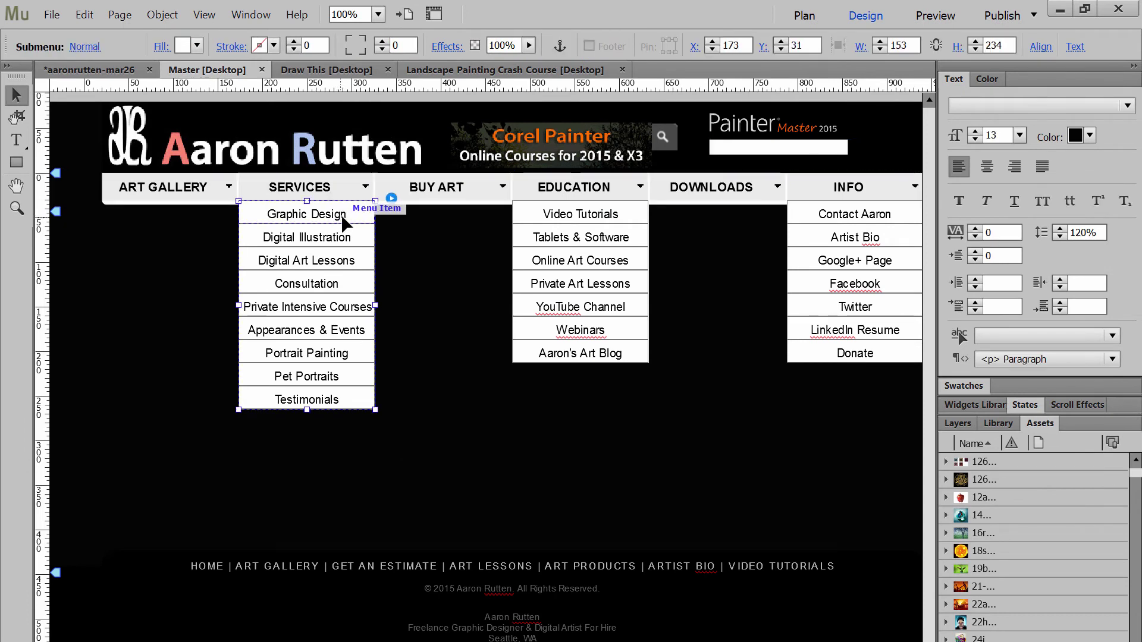
{"action": "left_click", "coordinate": [321, 404]}
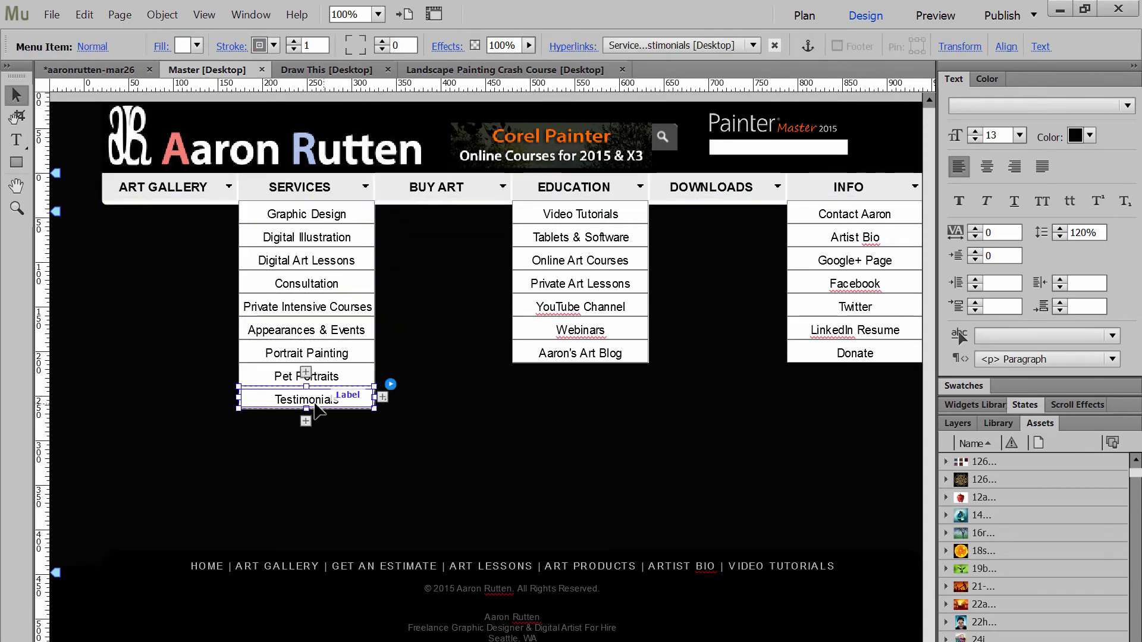
{"action": "left_click", "coordinate": [306, 421]}
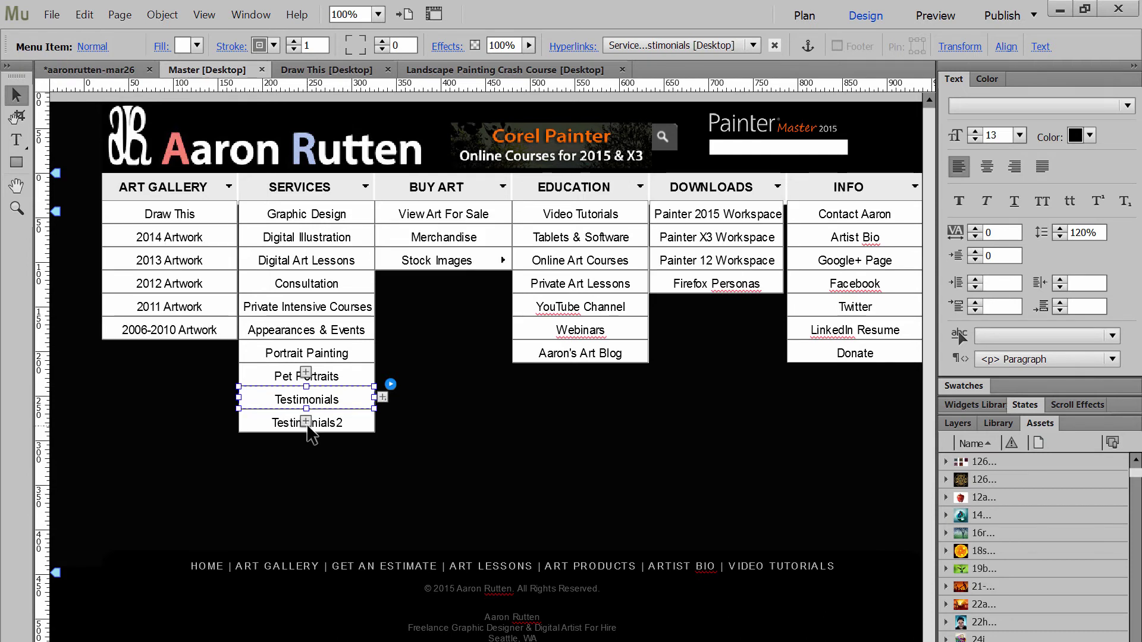
{"action": "left_click", "coordinate": [382, 397]}
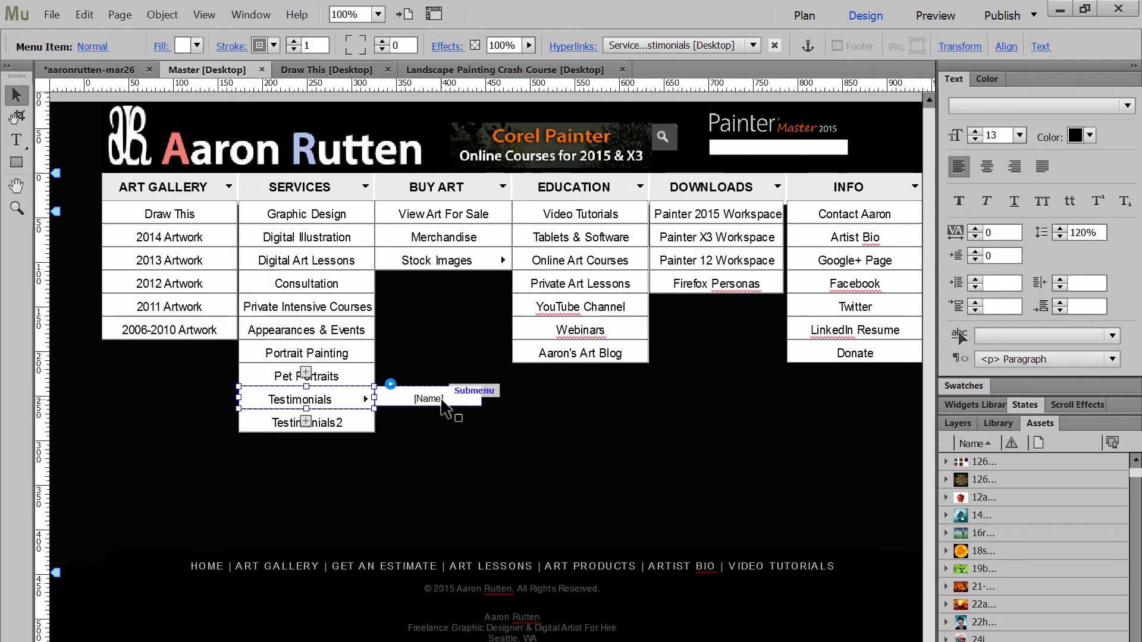
{"action": "left_click", "coordinate": [660, 473]}
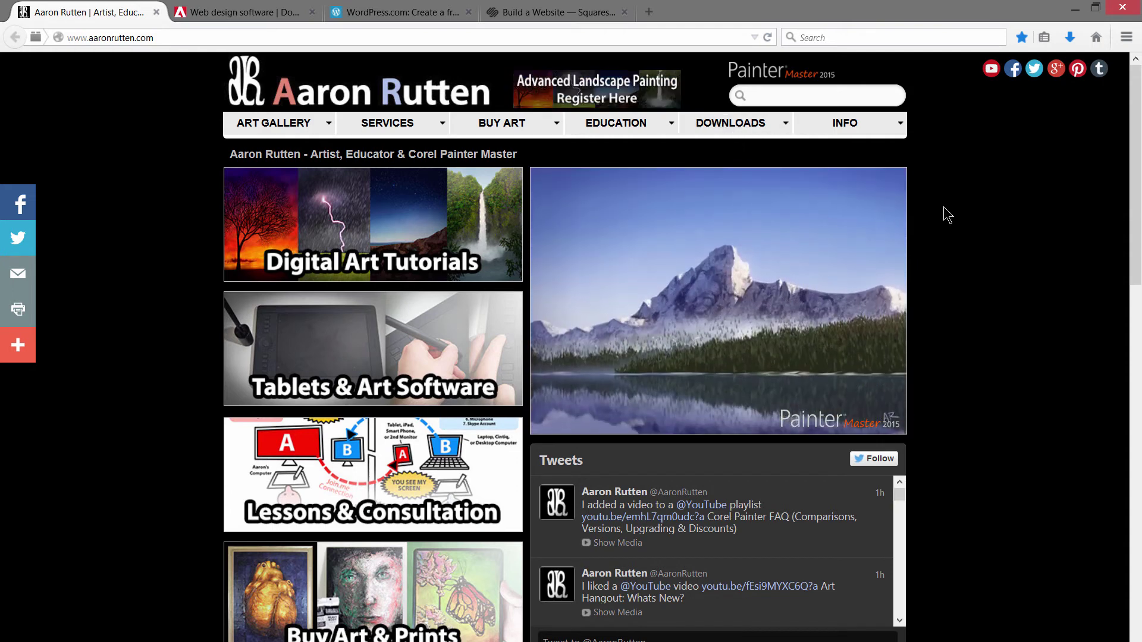
- Scroll the live aaronrutten.com home page down to the YouTube tutorial video grid
{"action": "left_click_drag", "start_coordinate": [1130, 150], "coordinate": [1083, 464]}
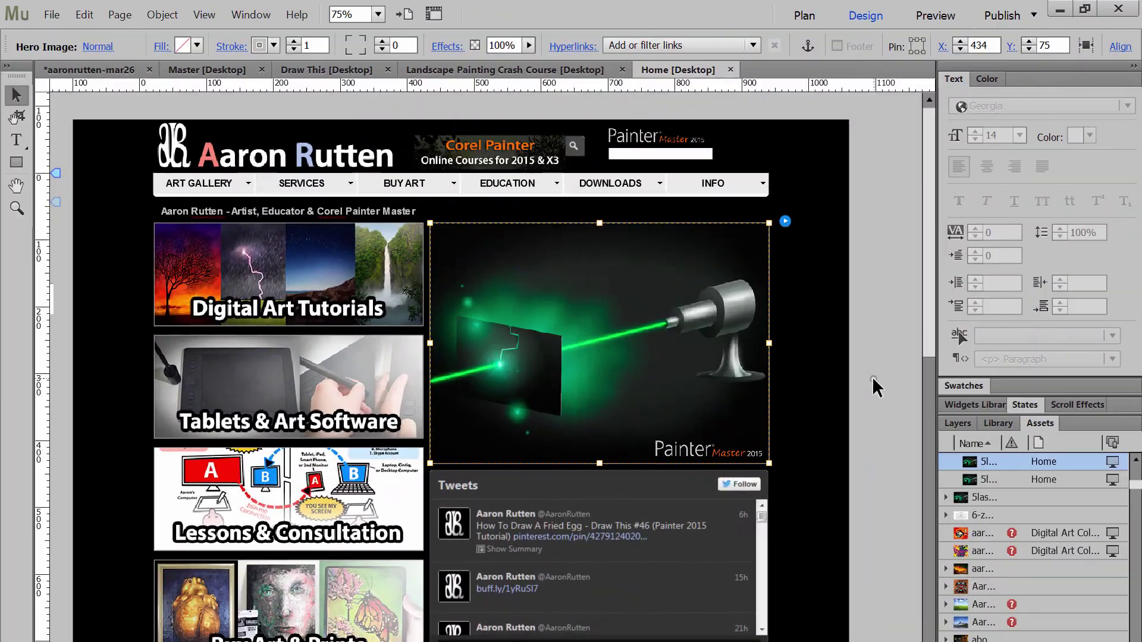
{"action": "left_click", "coordinate": [723, 372]}
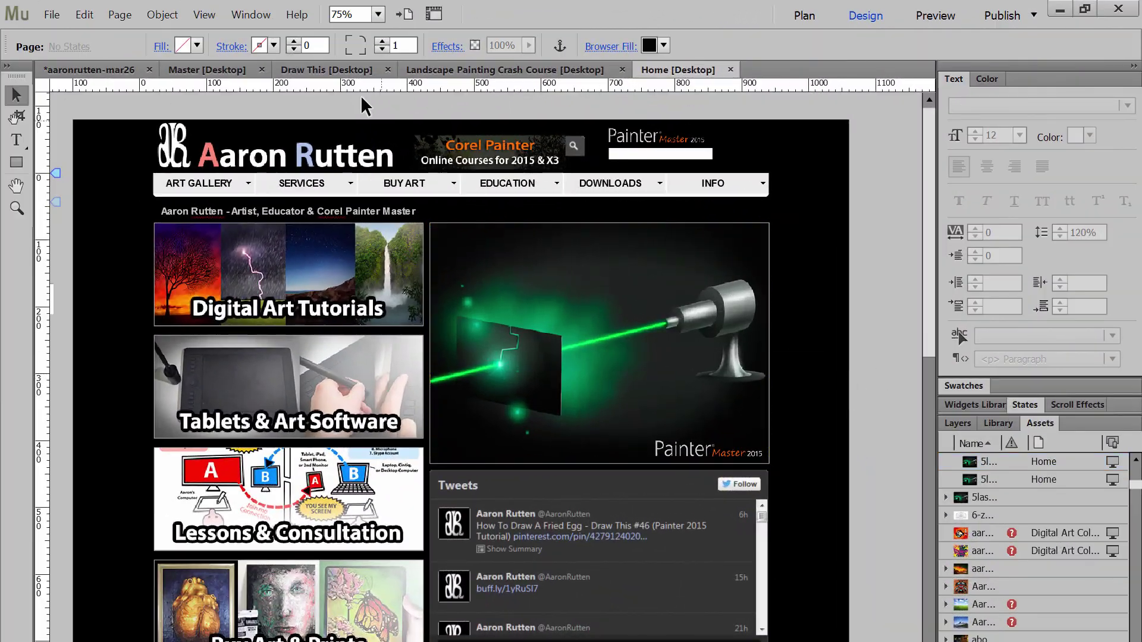
{"action": "left_click", "coordinate": [51, 15]}
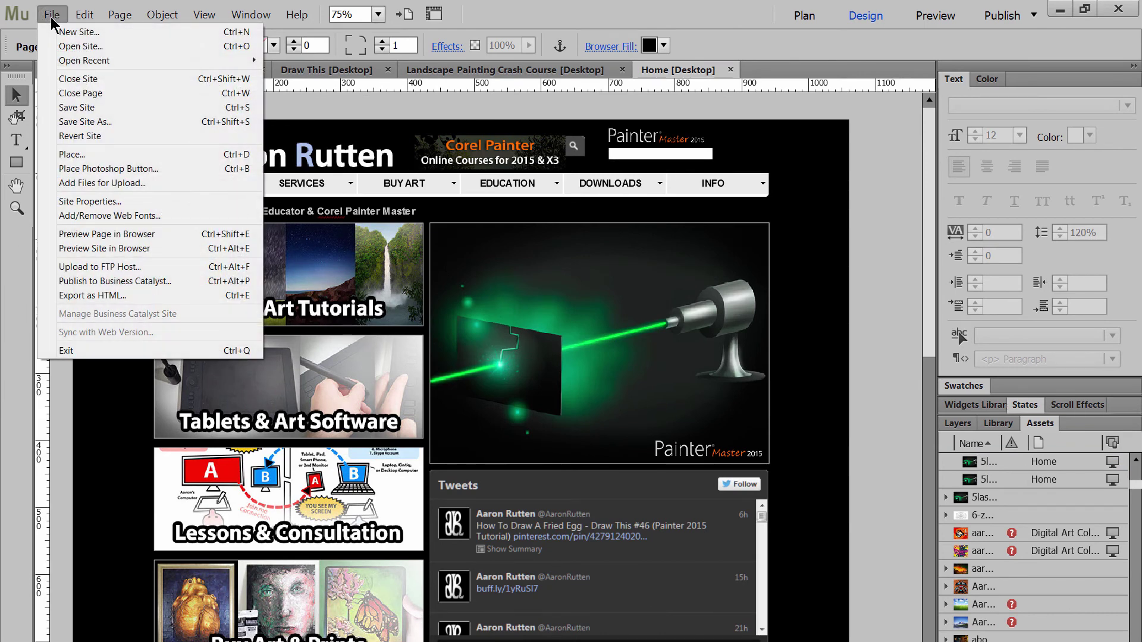
{"action": "left_click", "coordinate": [93, 297]}
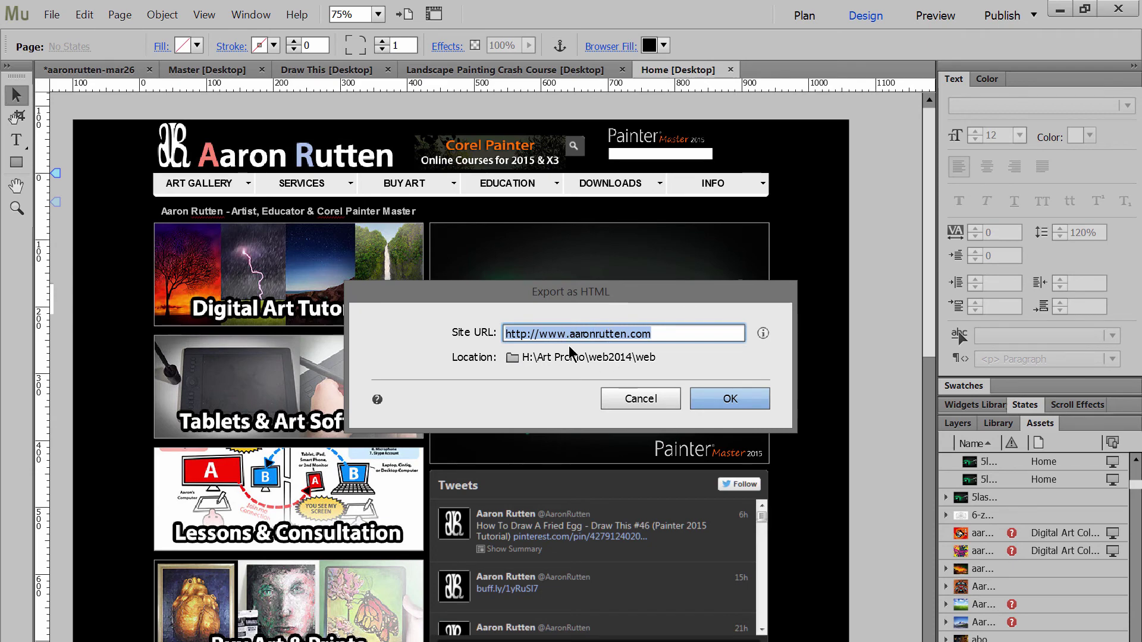
{"action": "left_click", "coordinate": [653, 399]}
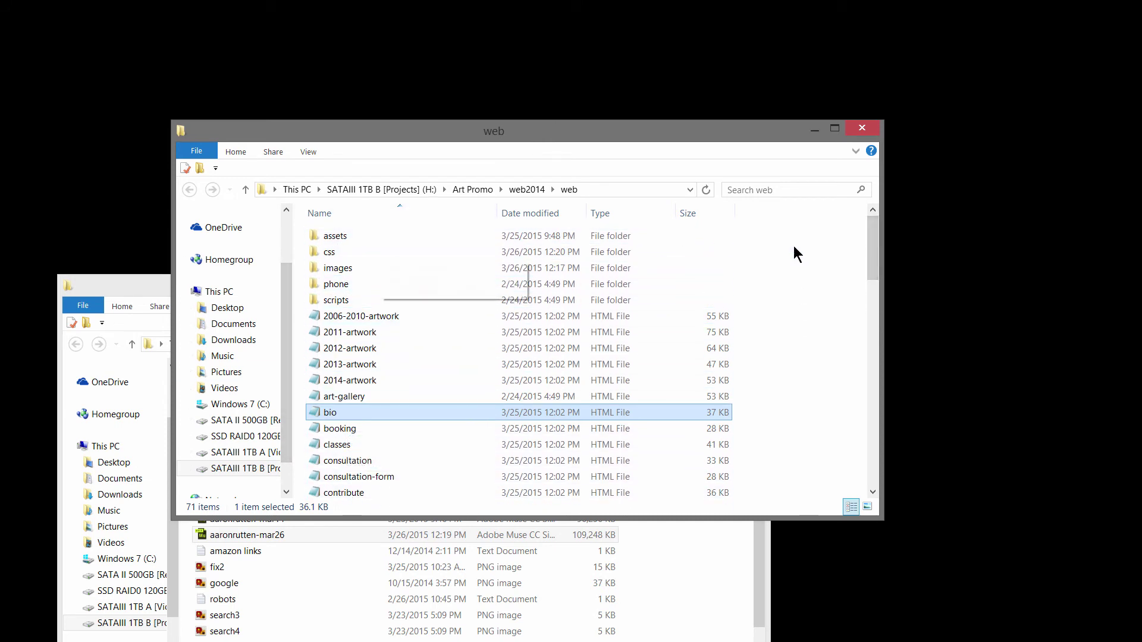
{"action": "left_click_drag", "start_coordinate": [873, 242], "coordinate": [862, 217]}
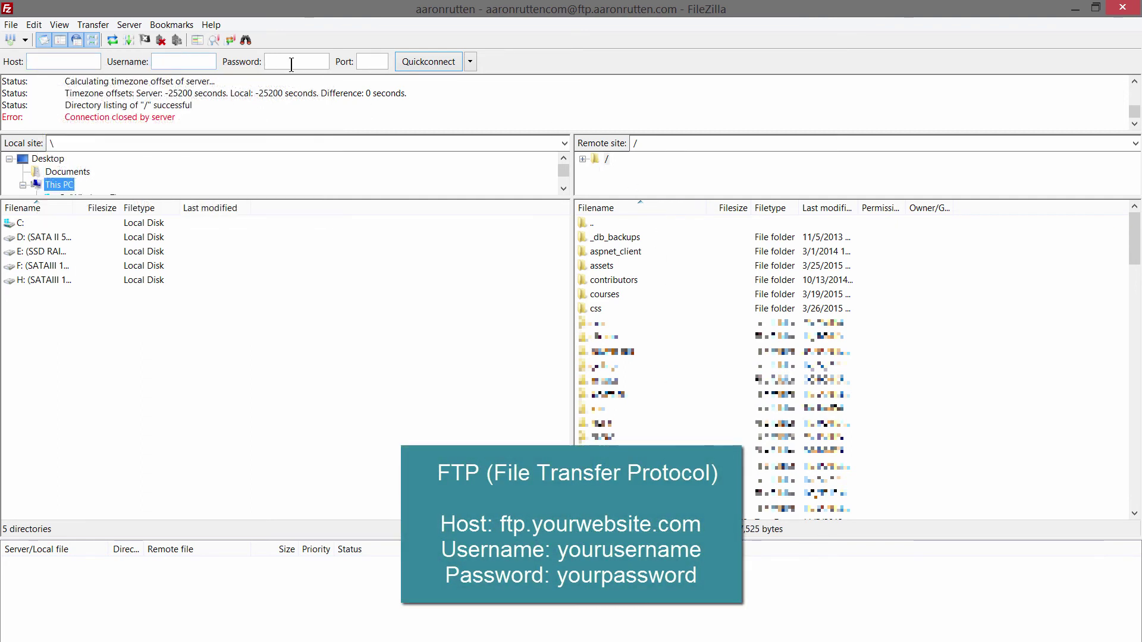
- Select the remote site's root folder in FileZilla
{"action": "left_click", "coordinate": [584, 158]}
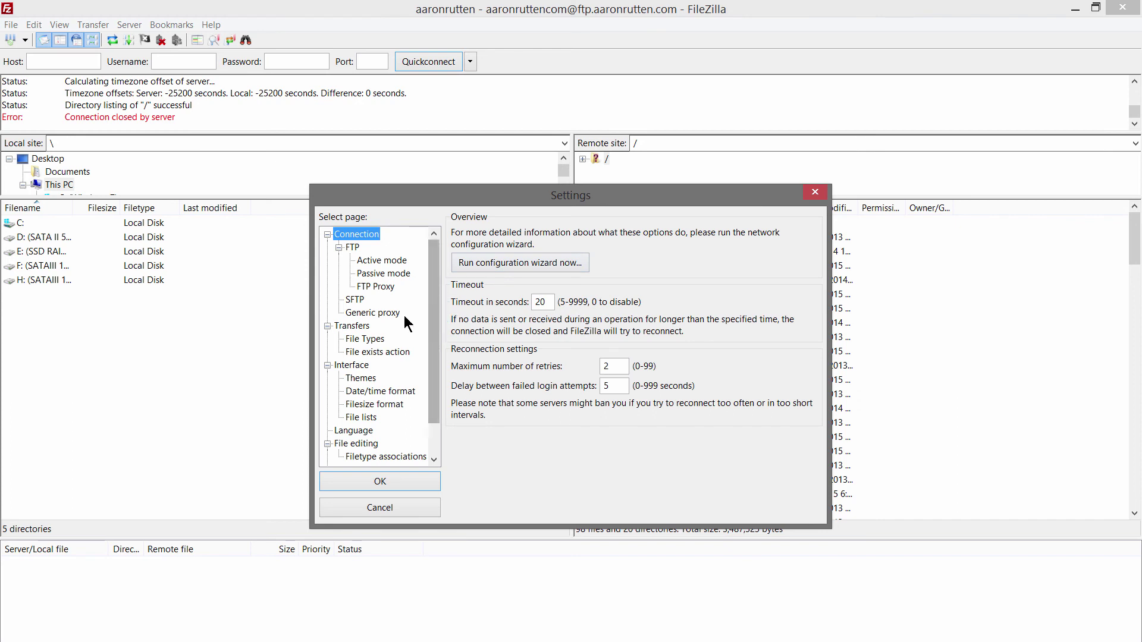
- Confirm uploads use 'Overwrite file if source file newer', then close Settings
{"action": "left_click", "coordinate": [369, 353]}
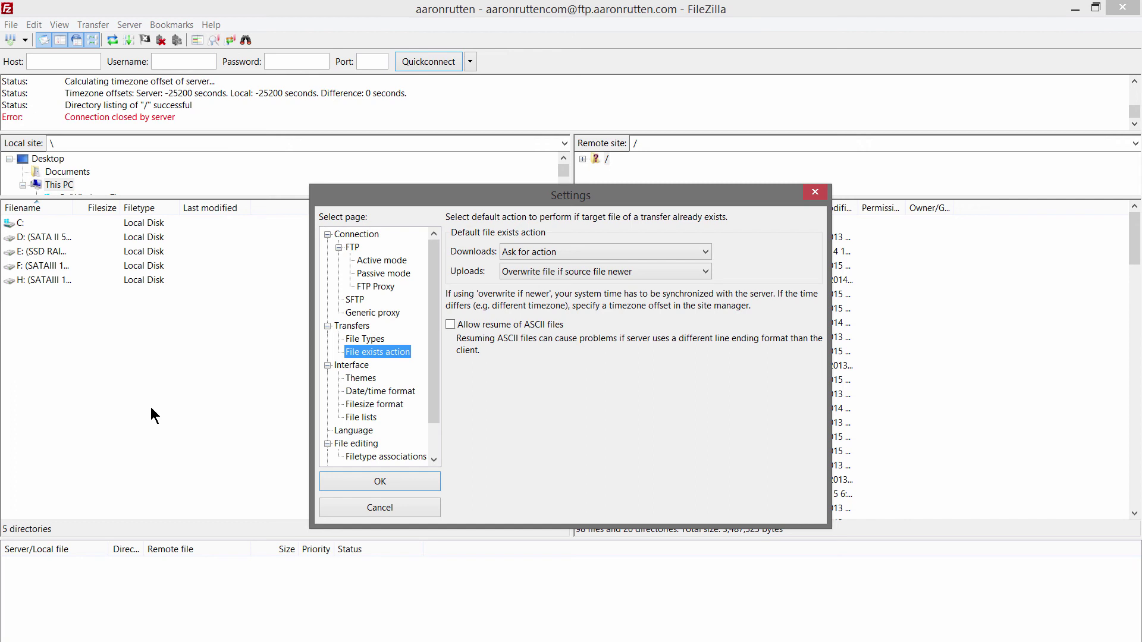
{"action": "left_click", "coordinate": [815, 192]}
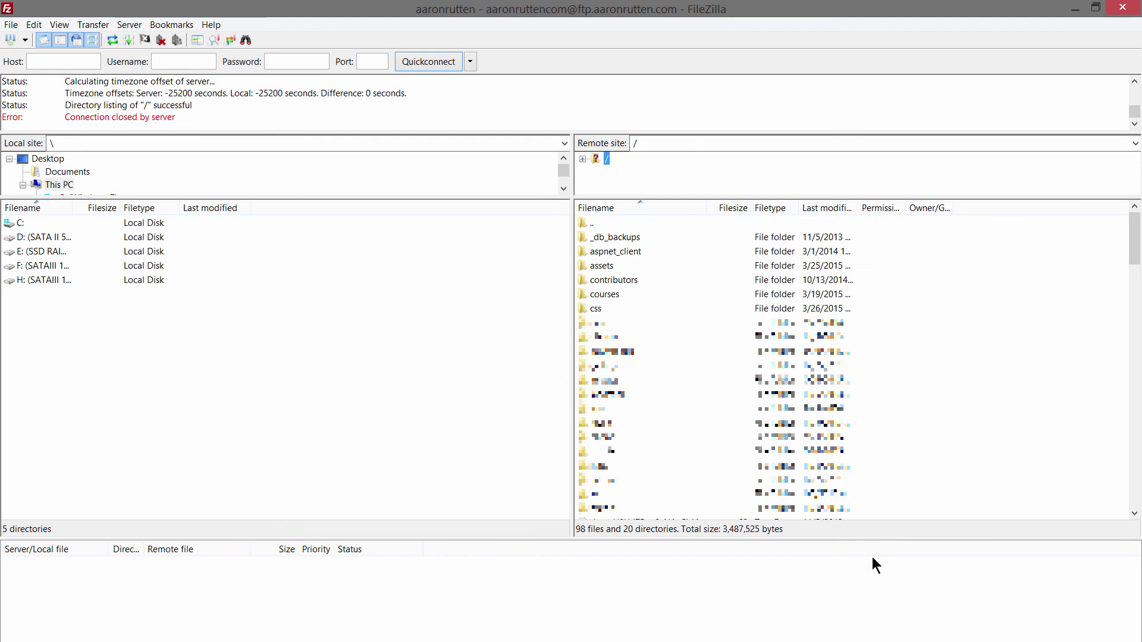
- Minimize both the FileZilla and Adobe Muse windows
{"action": "left_click", "coordinate": [1075, 10]}
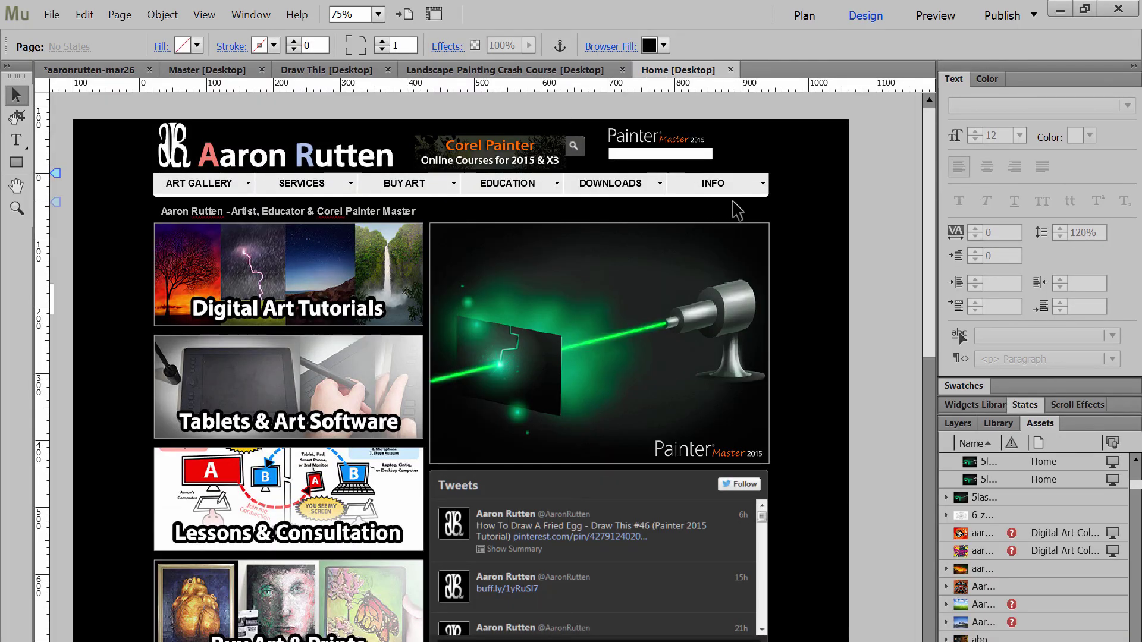
{"action": "scroll", "coordinate": [826, 232], "scroll_direction": "down", "scroll_amount": 1}
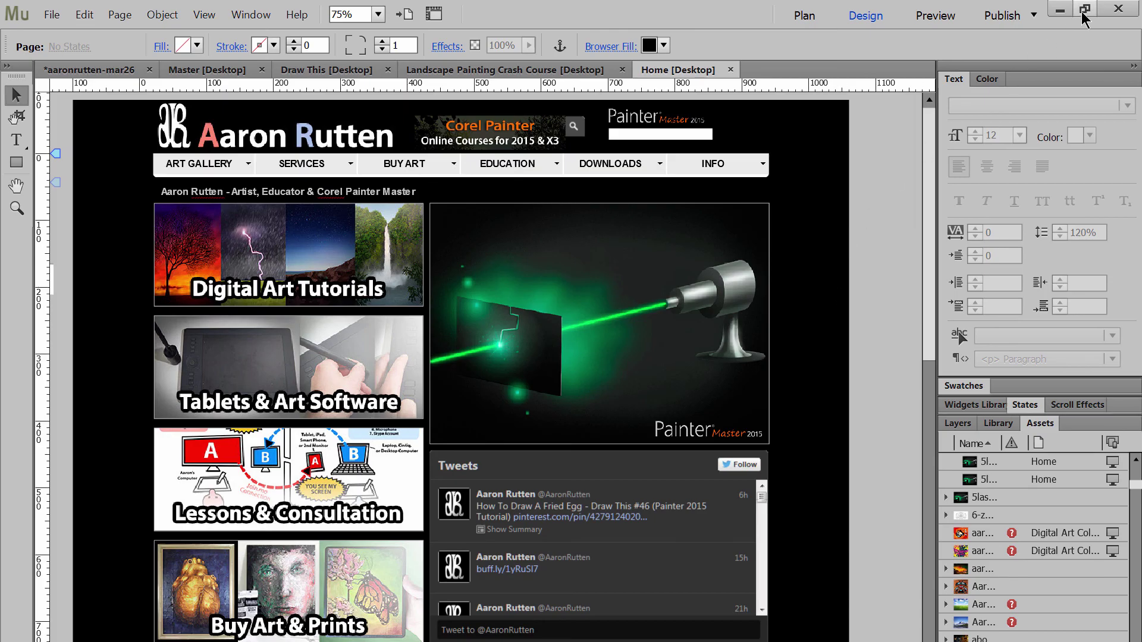
{"action": "left_click", "coordinate": [1061, 10]}
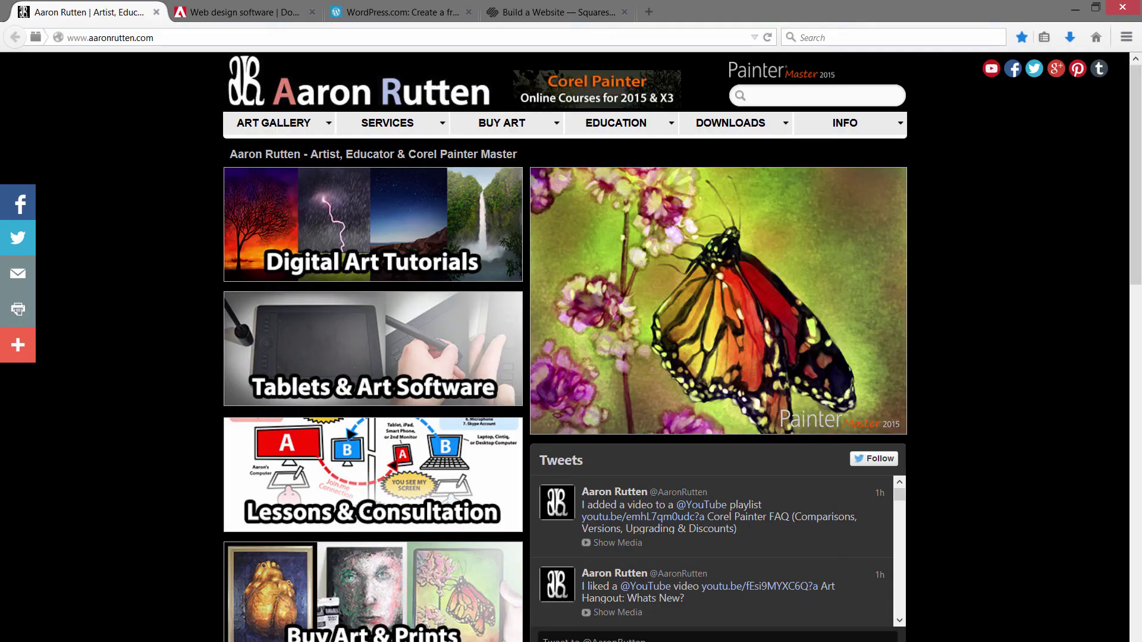
- Switch Firefox to the WordPress.com 'Create your new website for free' tab
{"action": "left_click", "coordinate": [377, 12]}
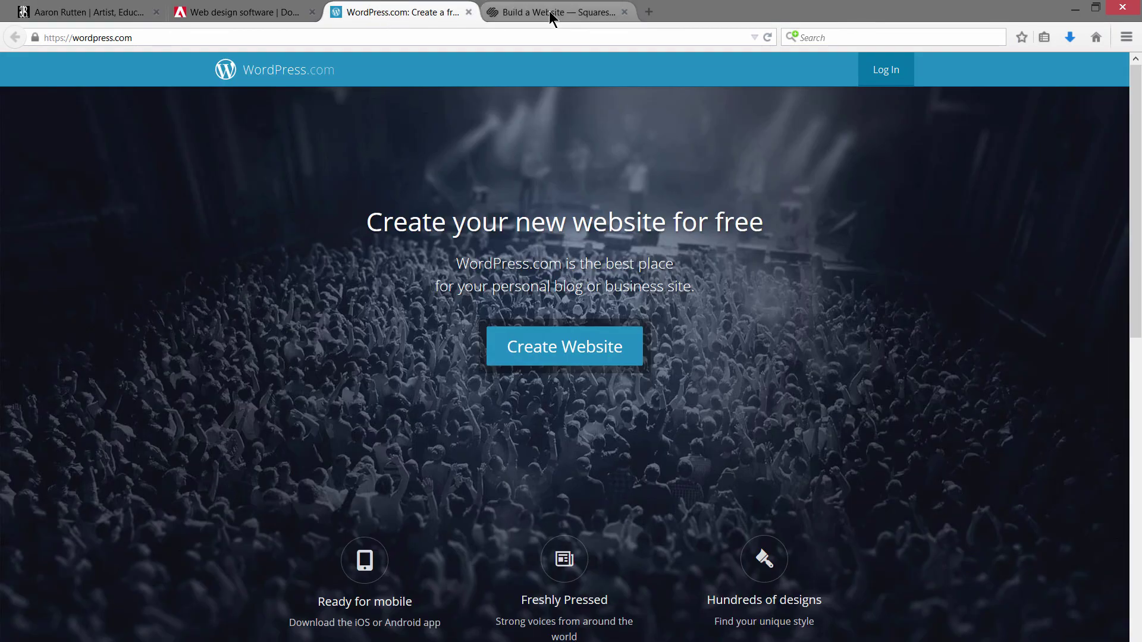